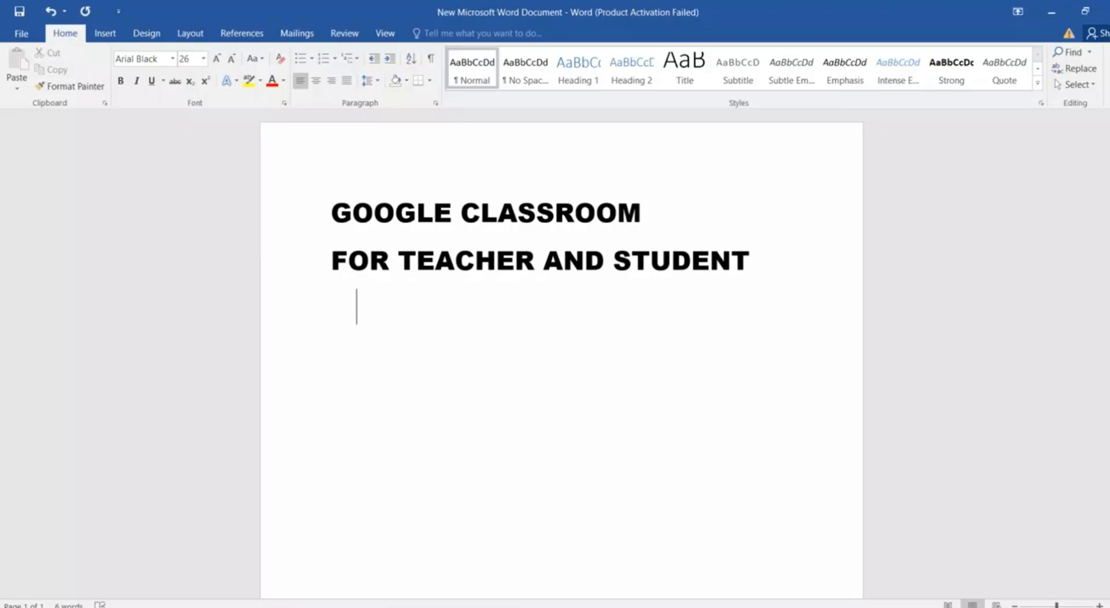
- Add the text "IN THIS VIDEO I WILL TELL YOU HOW TO CREATE A CLASS" below the two heading lines
type("IN THIS VID")
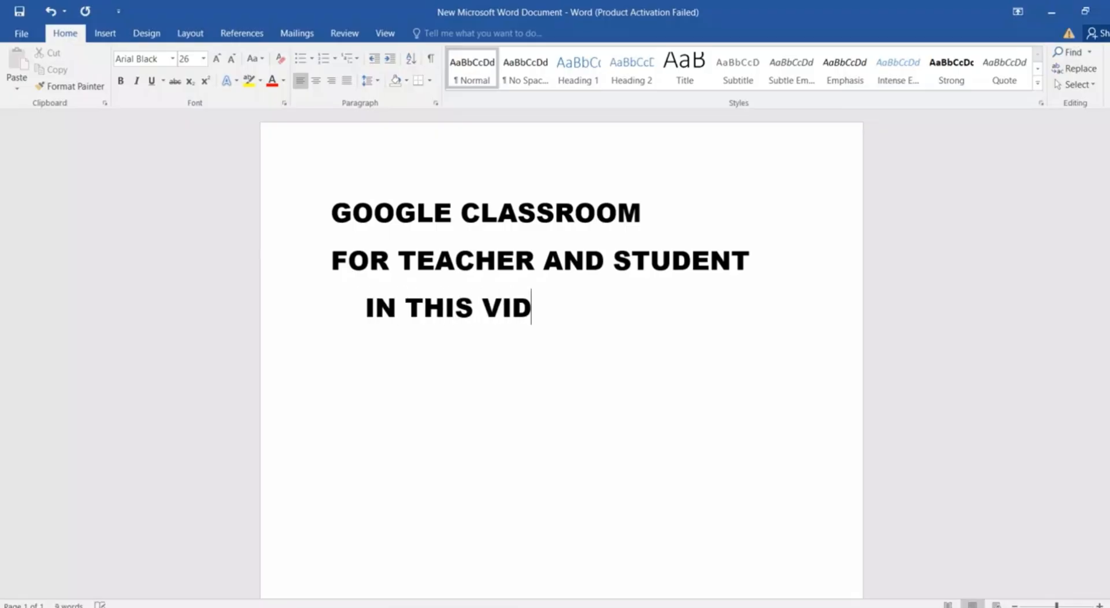
type("EO  I WILL TELL")
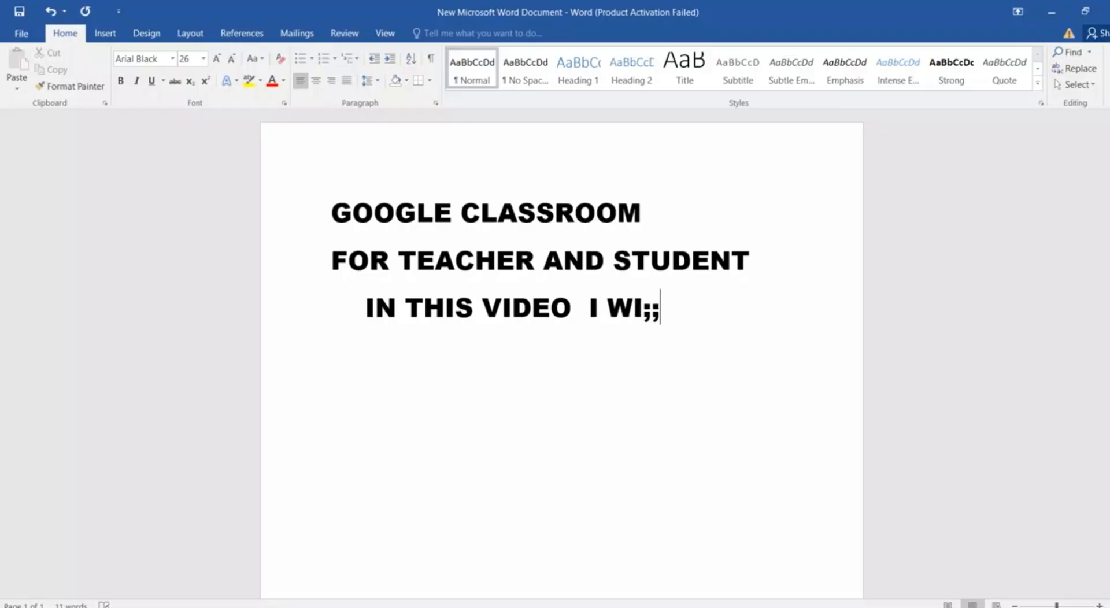
type(" YOU")
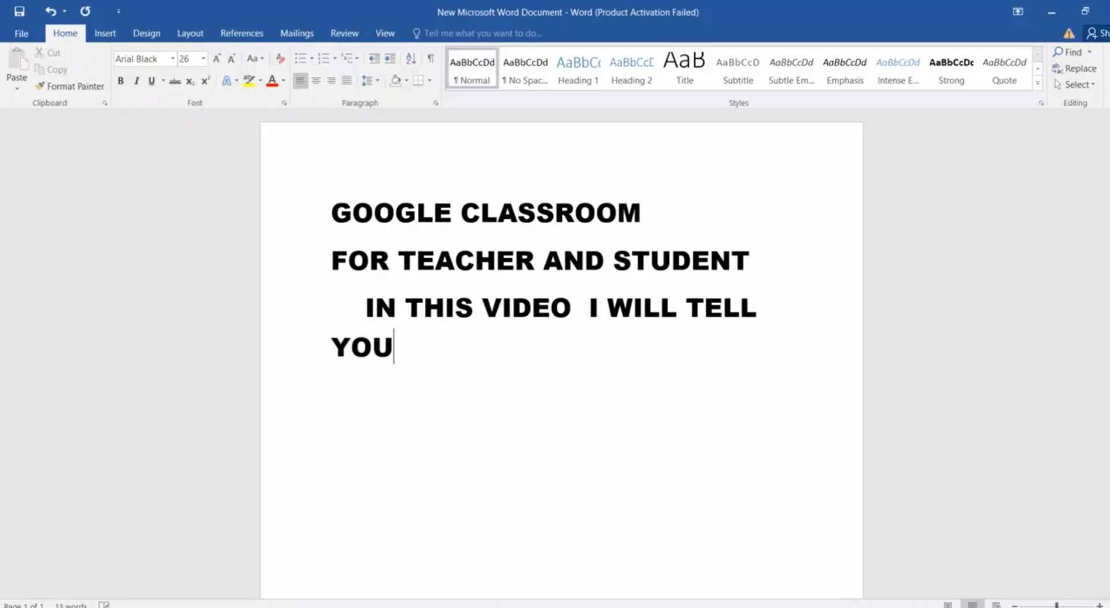
type("  HO")
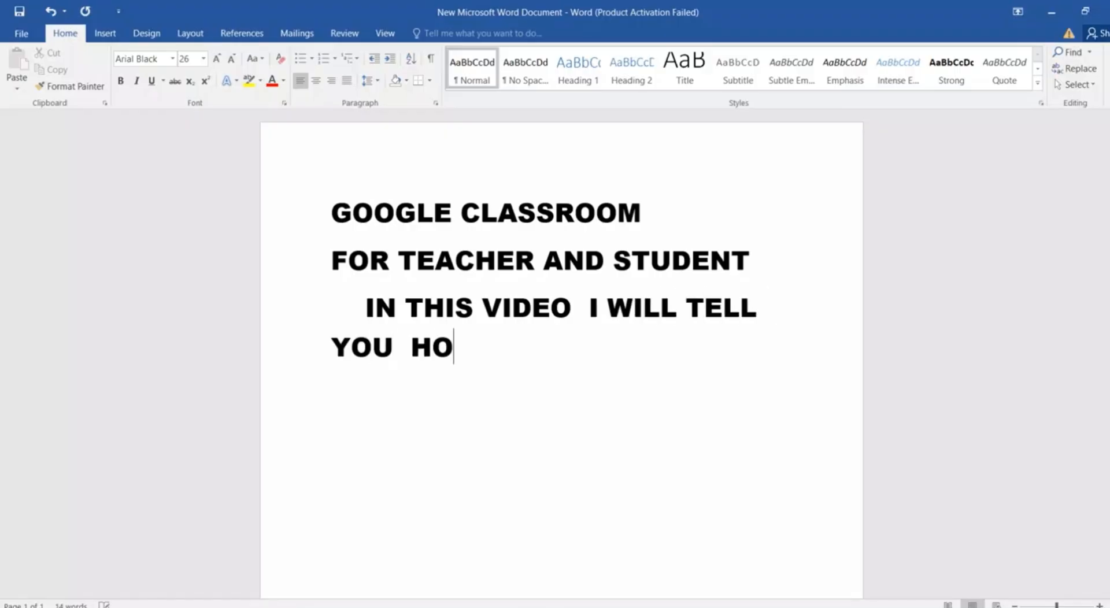
type("W TO CREATE A")
key("BackSpace")
key("BackSpace")
type("E A CLASS")
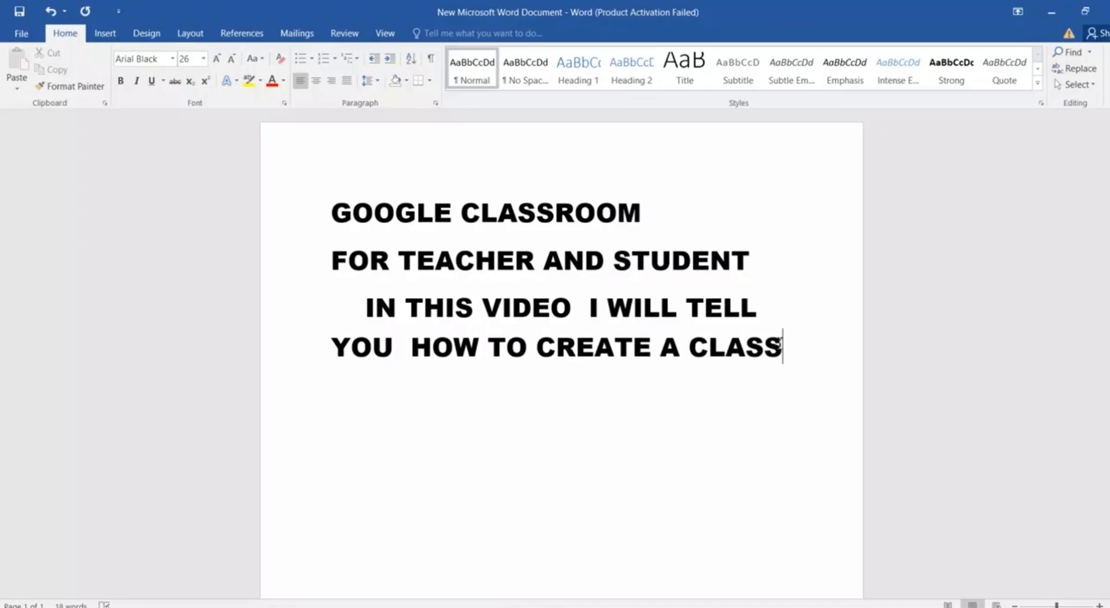
- Move "CREATE A CLASS" onto its own line below "YOU HOW TO"
left_click_drag(755, 345, 529, 351)
left_click(529, 351)
key("Return")
left_click(636, 391)
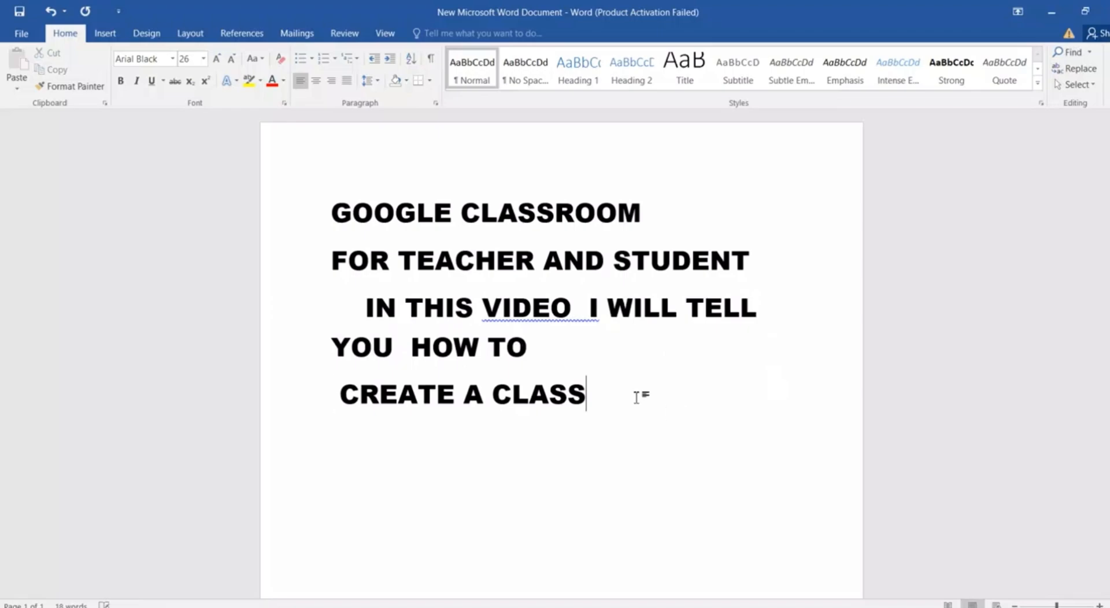
- Add the line "HOW TO ADD YOUR STUDENT" below "CREATE A CLASS"
key("Return")
type("HOW TO ADD A")
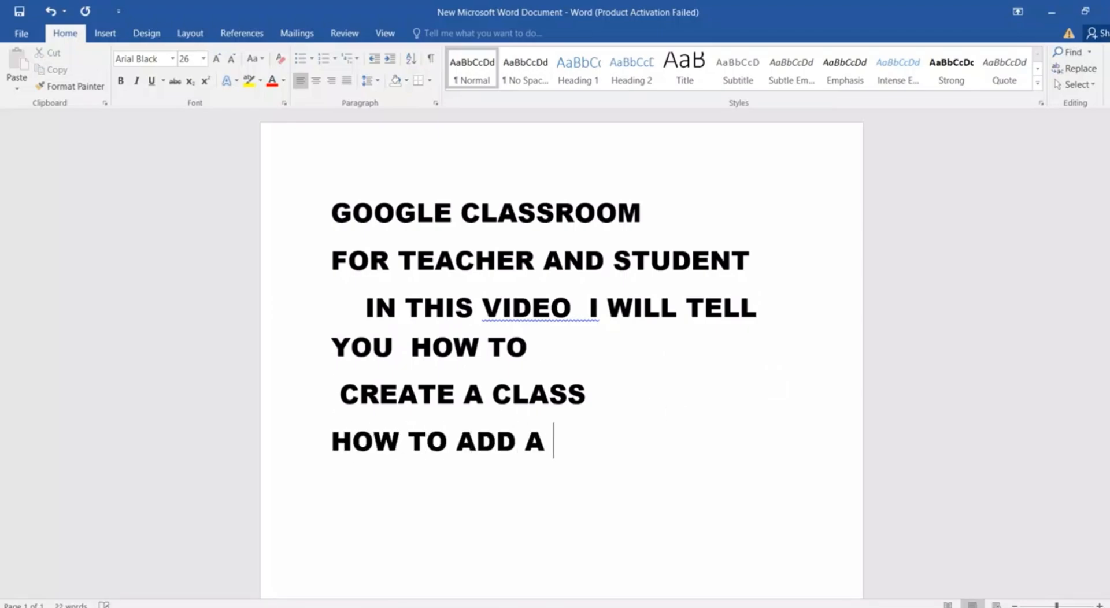
key("BackSpace")
key("BackSpace")
type("YO")
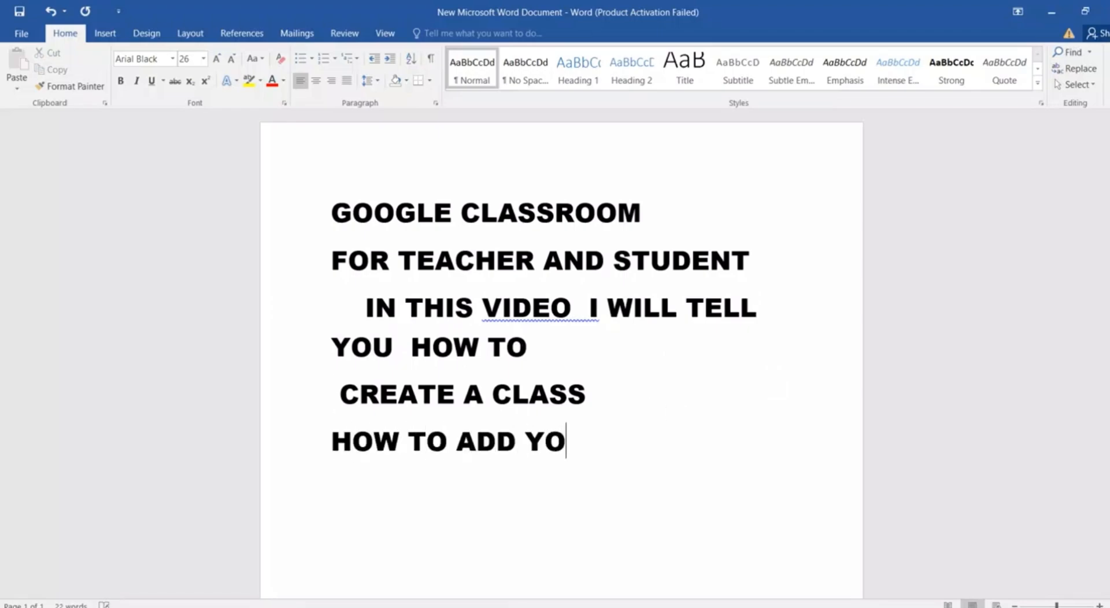
type("UR STUDENT")
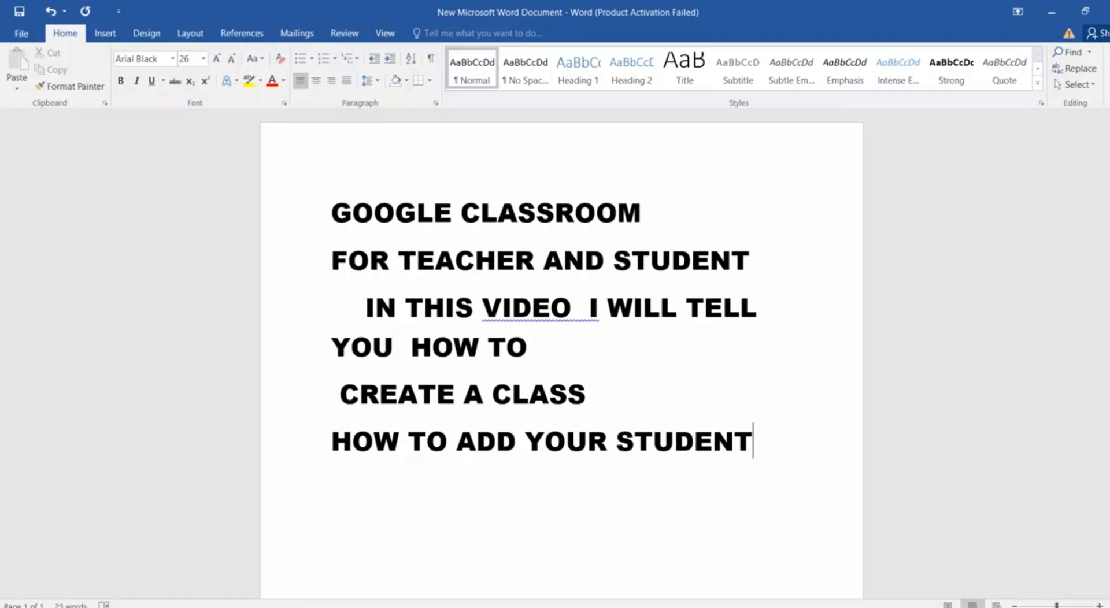
- Add the line "HOW TO CREATE AN ASSIGNMENT" at the end of the document
key("Return")
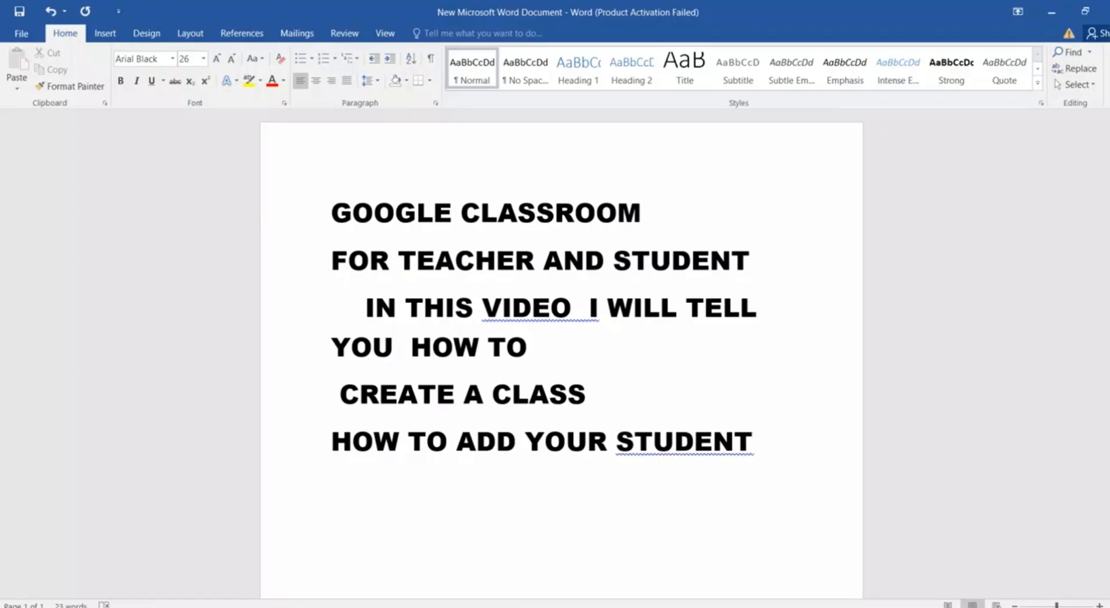
type("HOW TO CREATE AN")
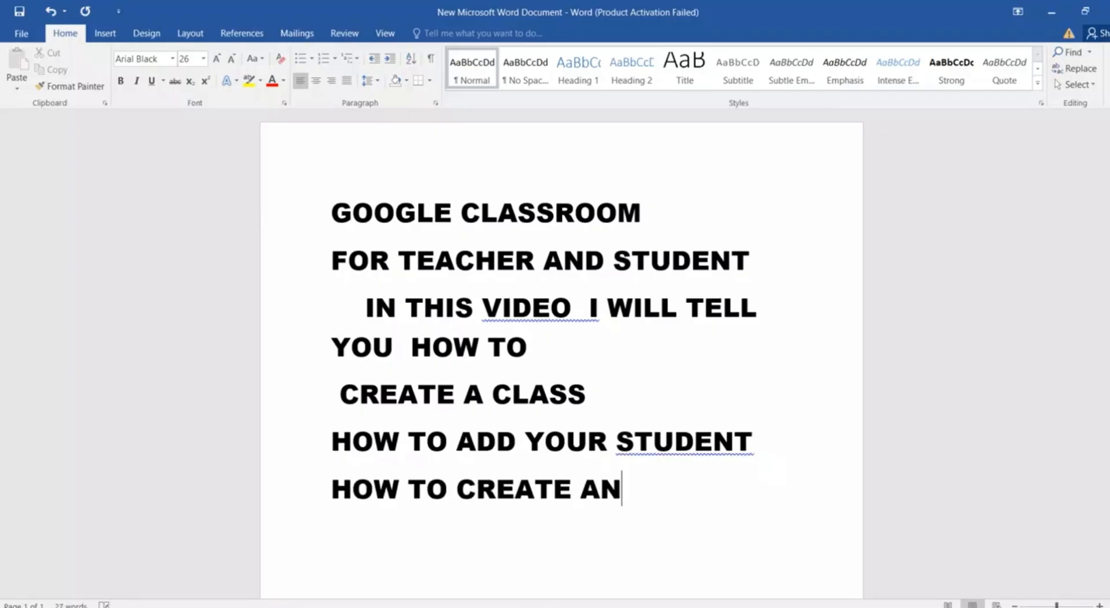
type(" ASSIGMNET")
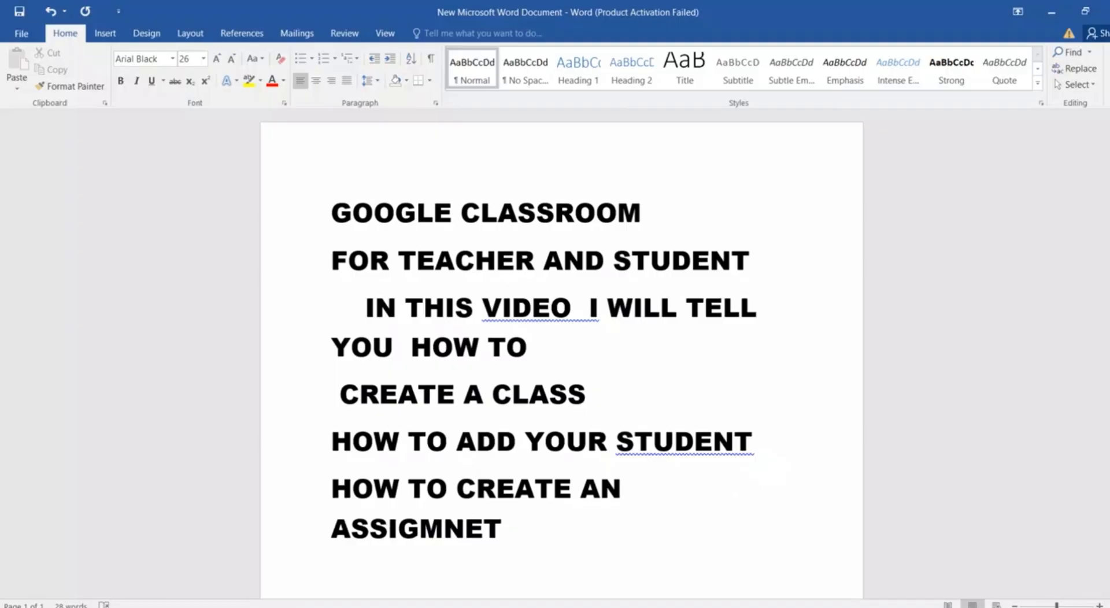
key("BackSpace")
key("BackSpace")
key("BackSpace")
key("BackSpace")
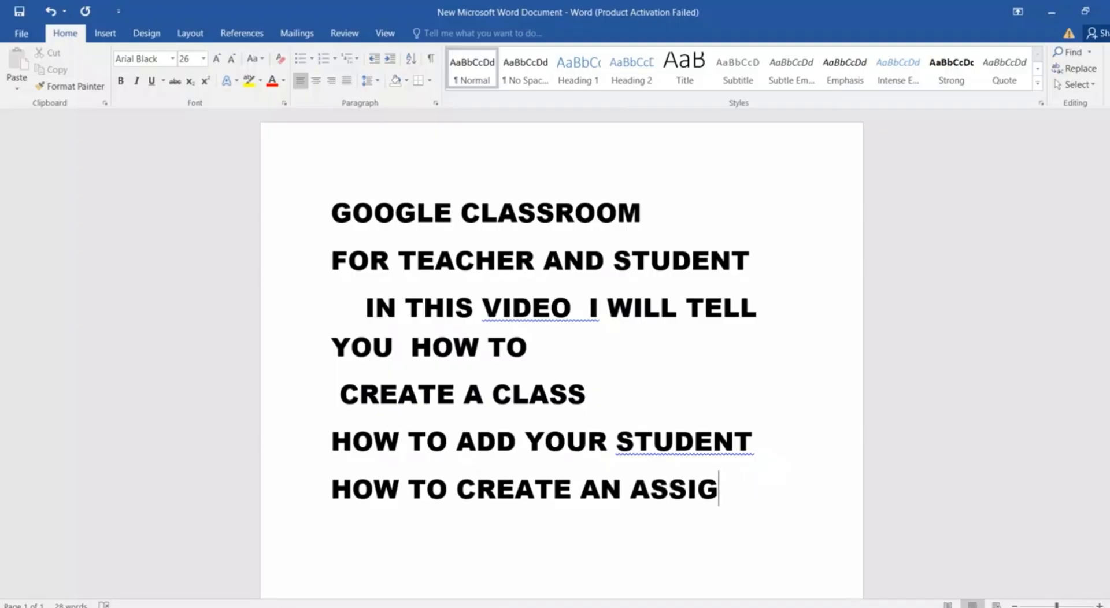
type("NMENT")
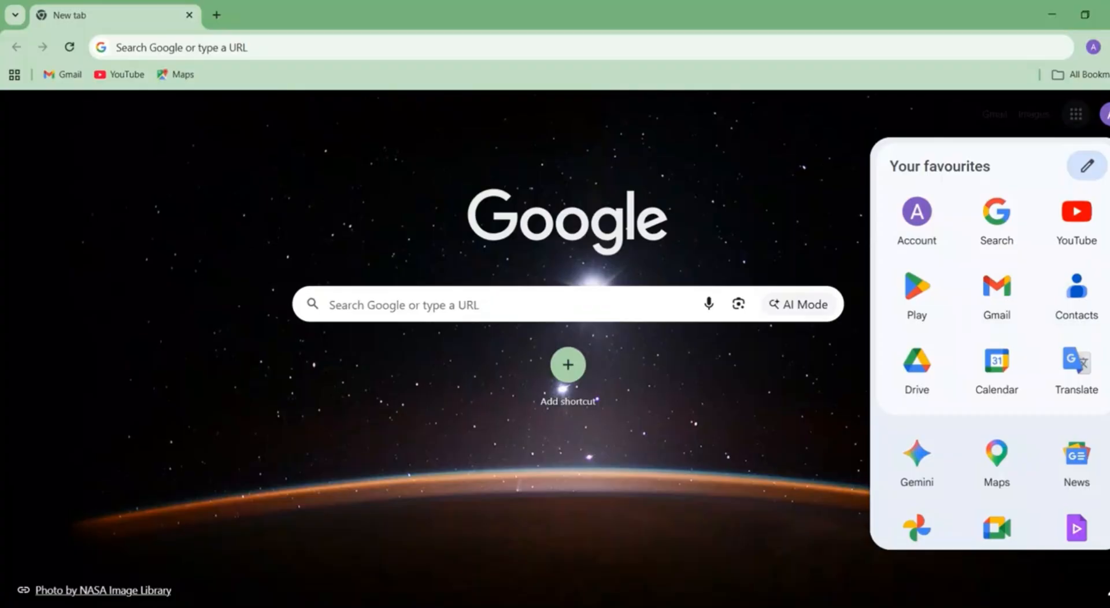
- Switch to Chrome and open Classroom from the Google apps collection
scroll(989, 341, "down", 3)
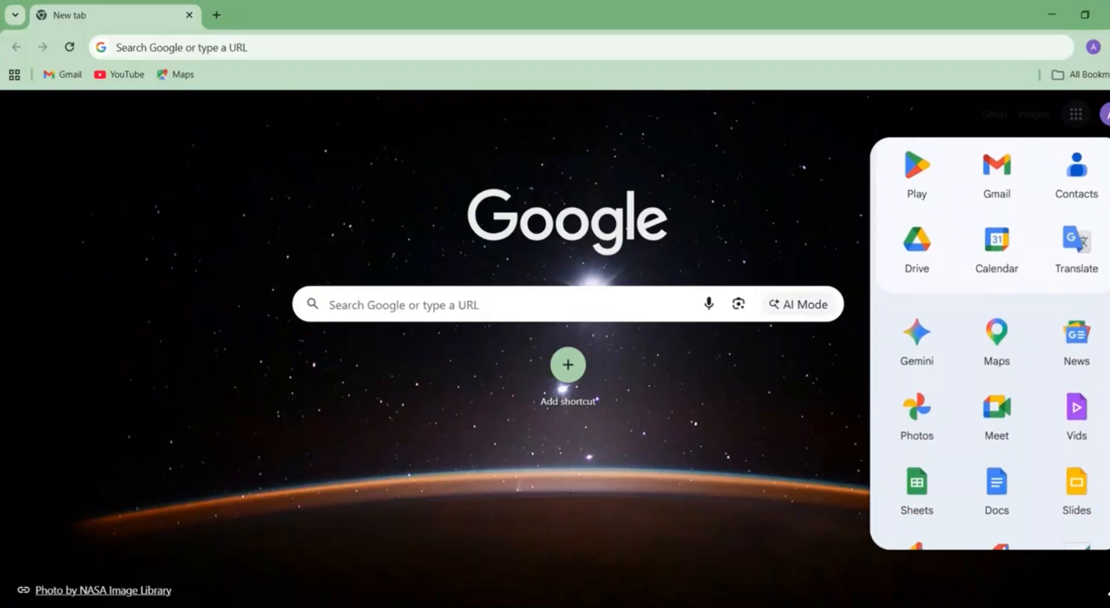
scroll(989, 341, "down", 3)
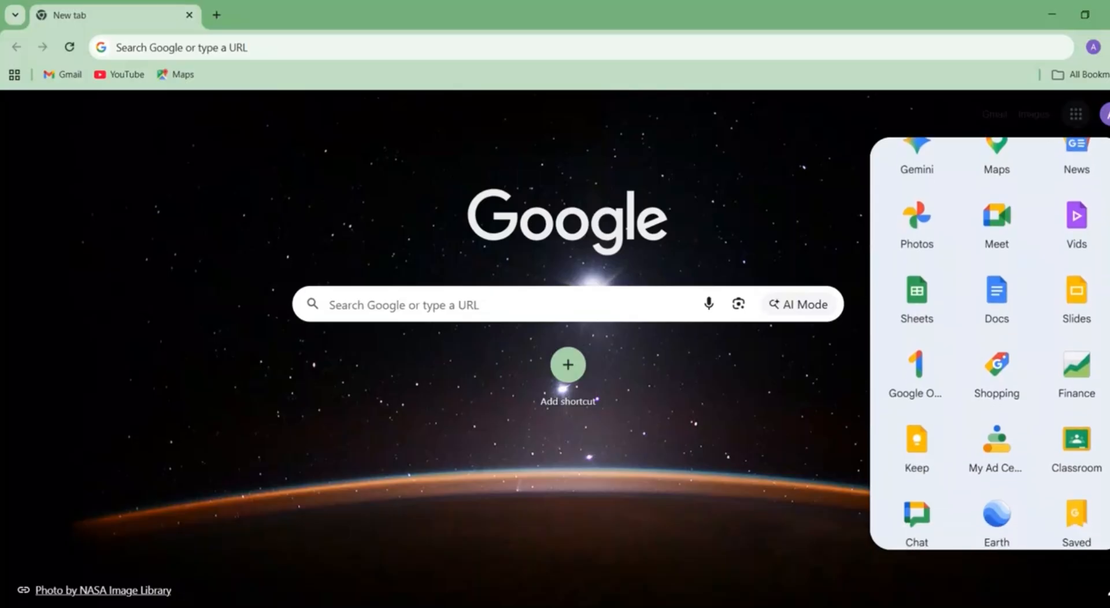
scroll(989, 341, "down", 1)
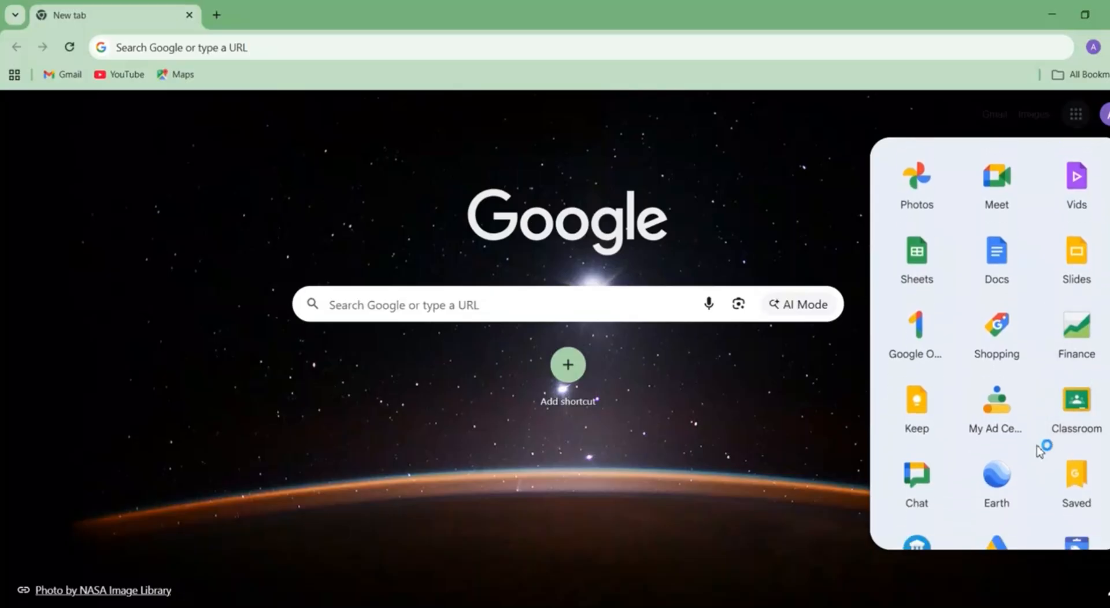
left_click(1068, 408)
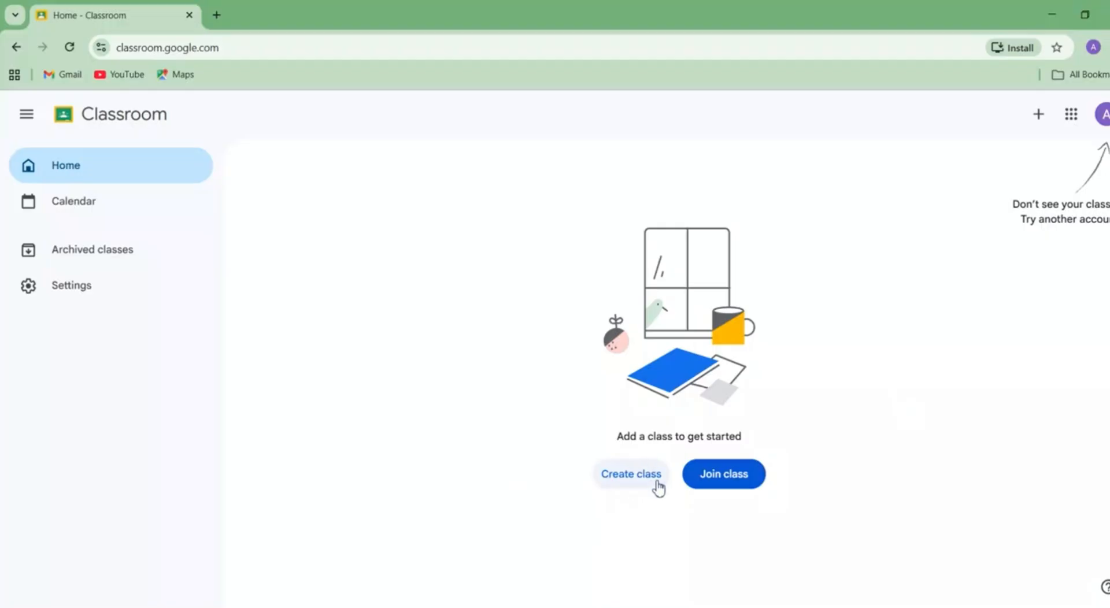
- Start creating a class and accept the notice about not using Classroom at a school with students
left_click(609, 488)
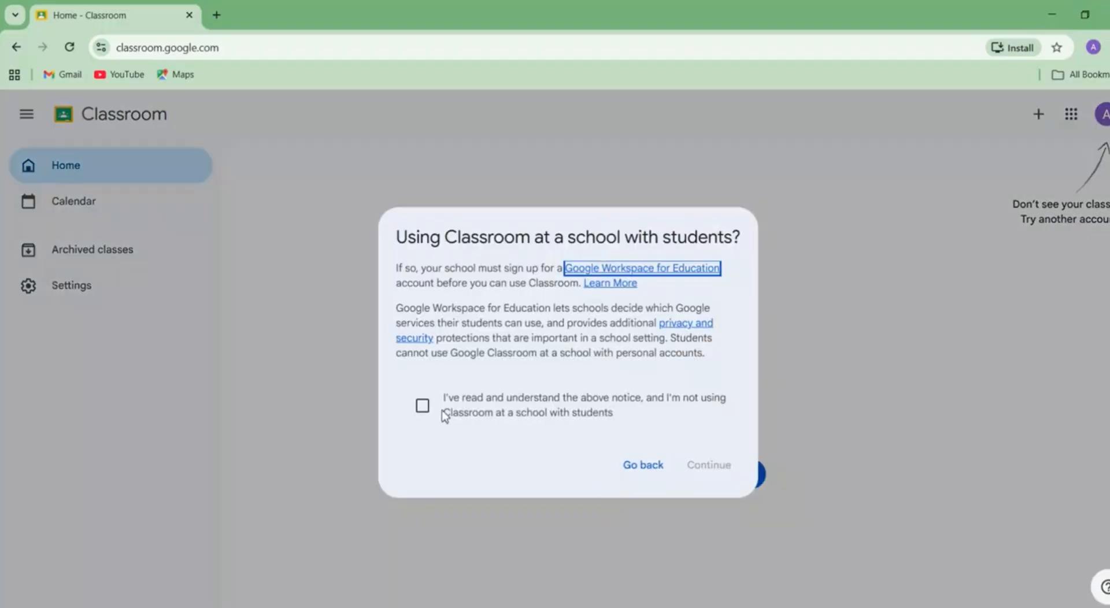
left_click(421, 409)
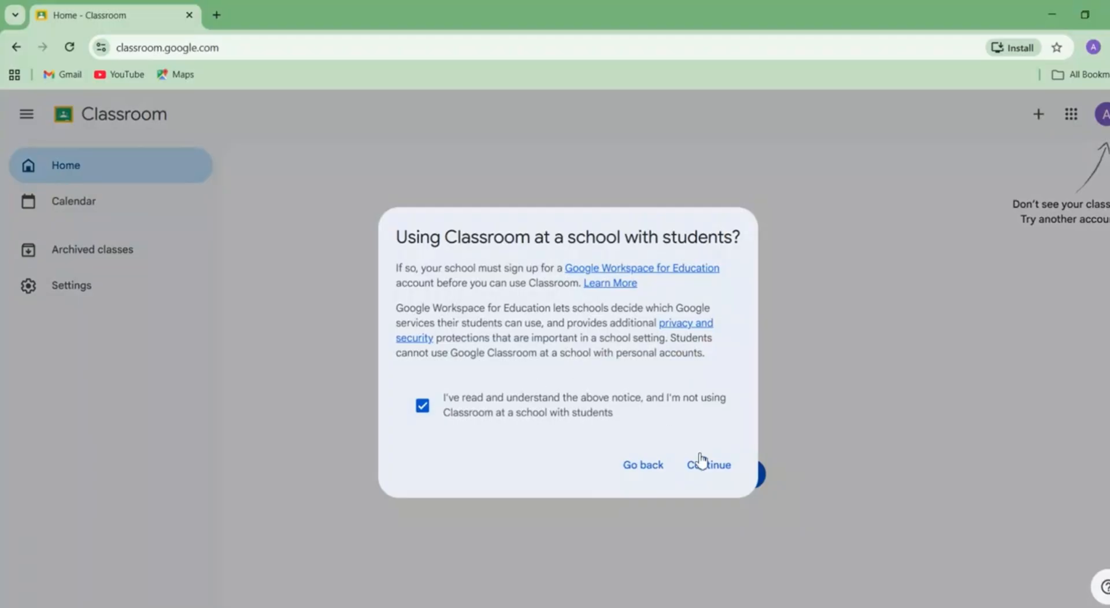
left_click(715, 471)
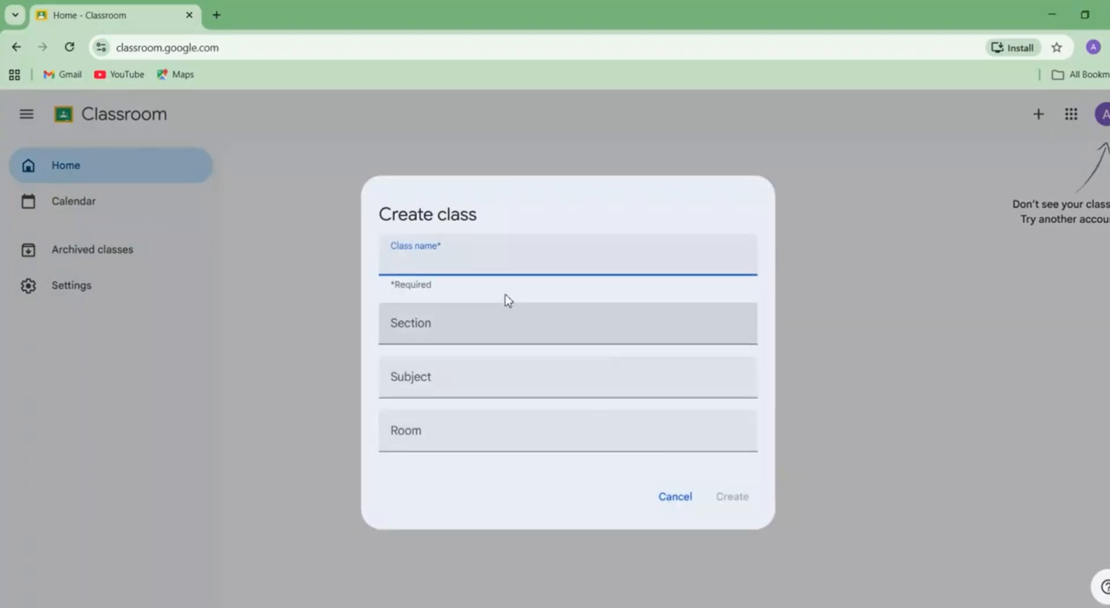
- Enter "computer" in lowercase as the name of the new class
type("cOMP")
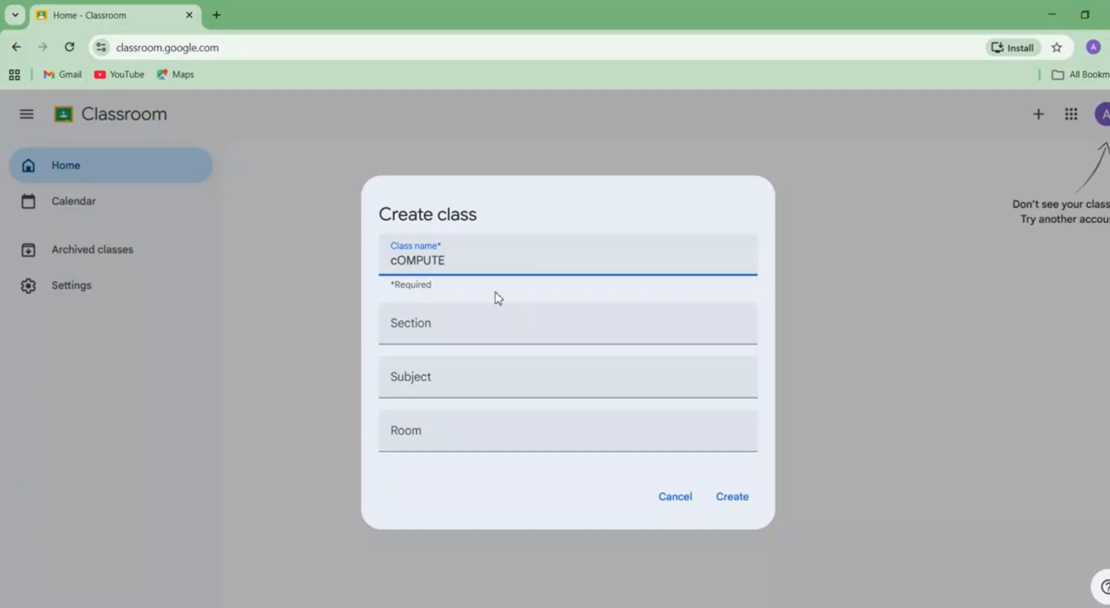
type("UT")
key("BackSpace")
key("BackSpace")
key("BackSpace")
key("BackSpace")
key("BackSpace")
key("BackSpace")
type("compute")
- Set the section to "Section A" and extend the class name to "computer Class"
left_click(451, 325)
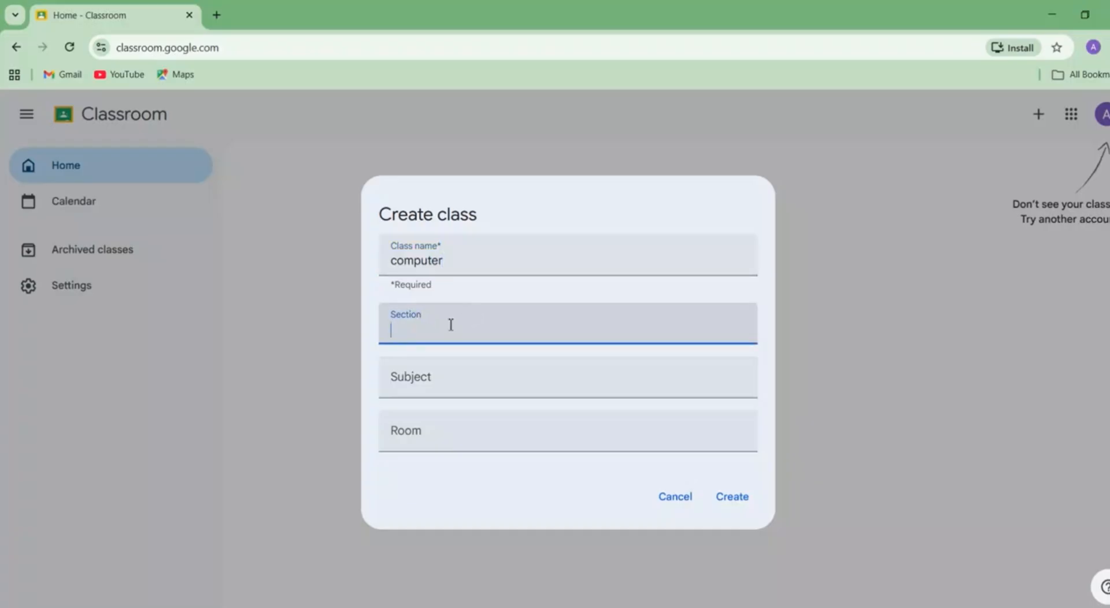
type("Section A")
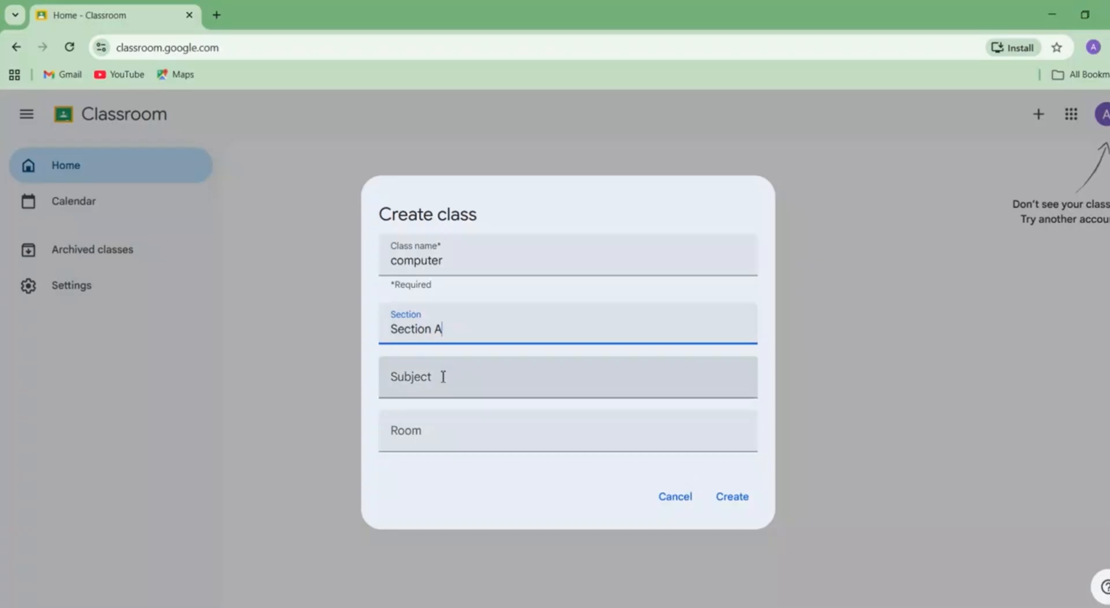
left_click(460, 262)
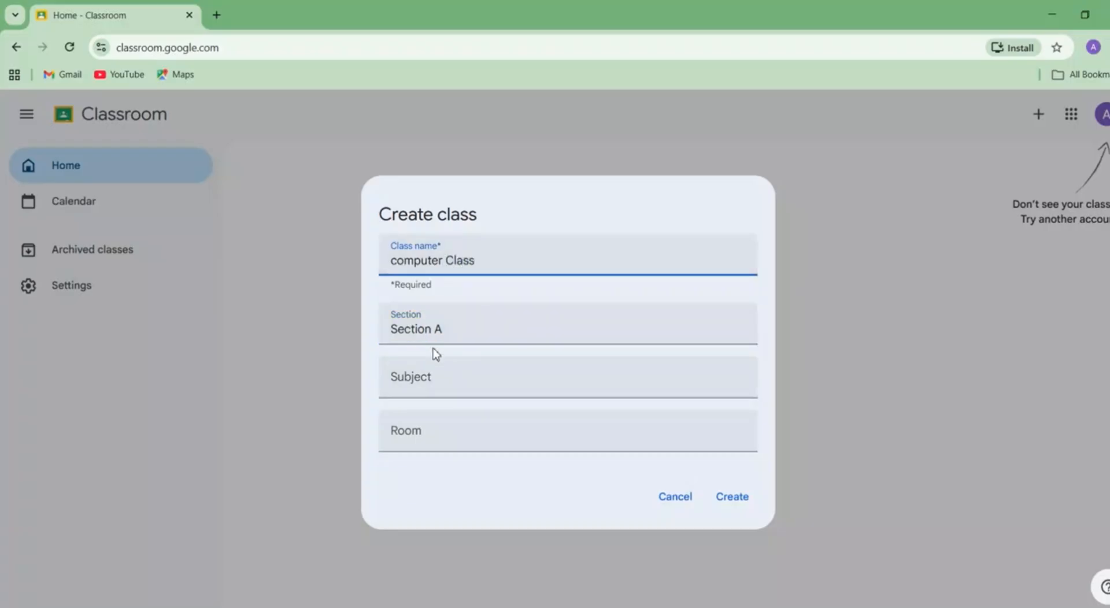
- Set the subject to "Computer", leave the room empty, and create the class
left_click(416, 385)
type("Computer")
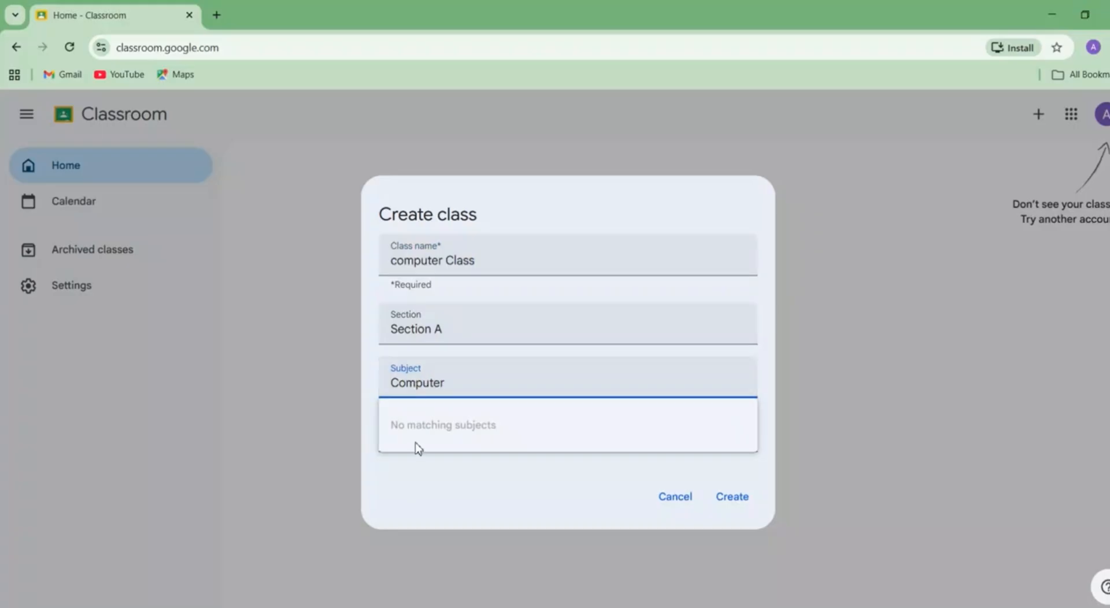
left_click(423, 468)
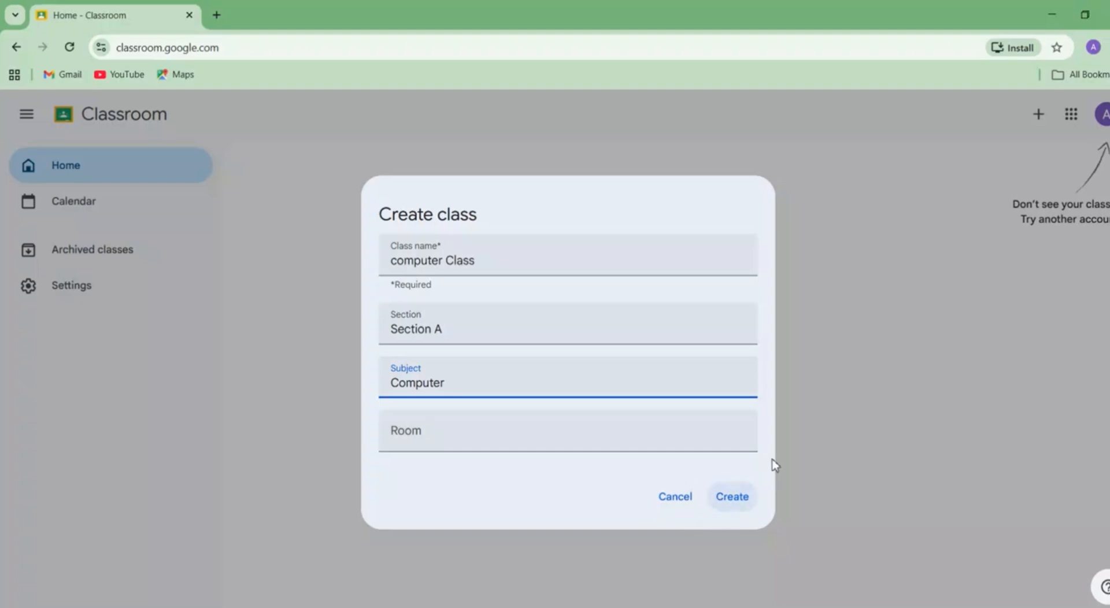
left_click(743, 499)
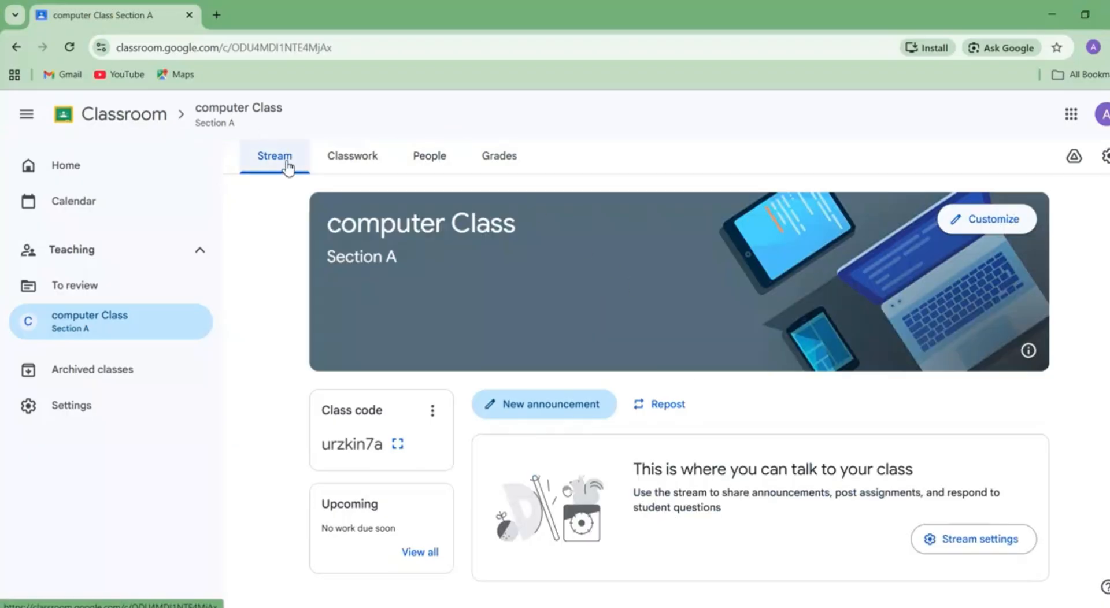
- Invite a student to computer Class using the student's e-mail address
left_click(438, 151)
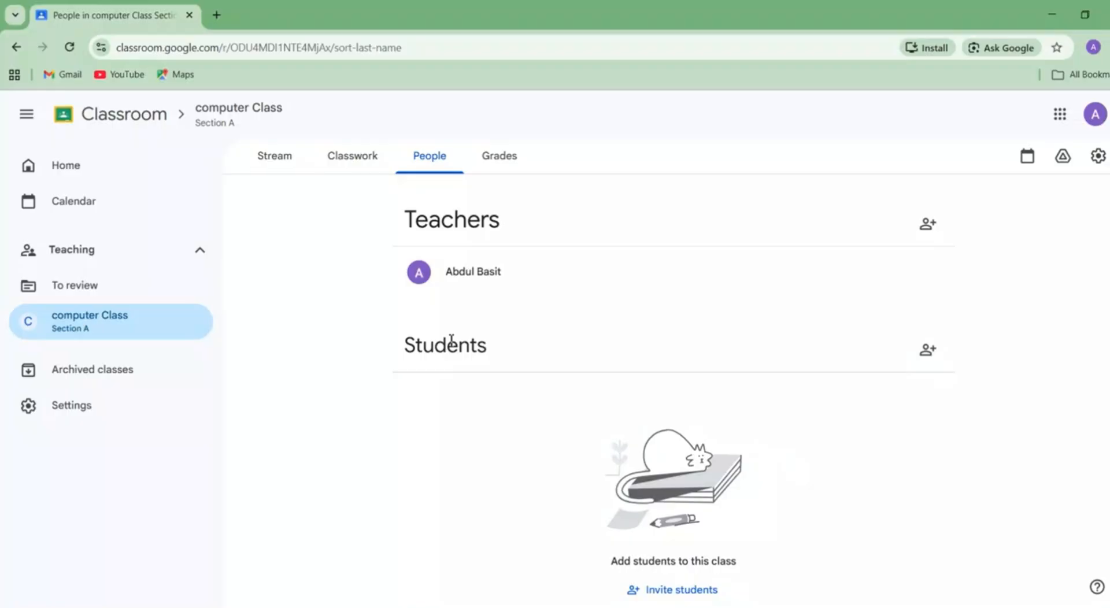
left_click(928, 348)
left_click(682, 364)
left_click(699, 552)
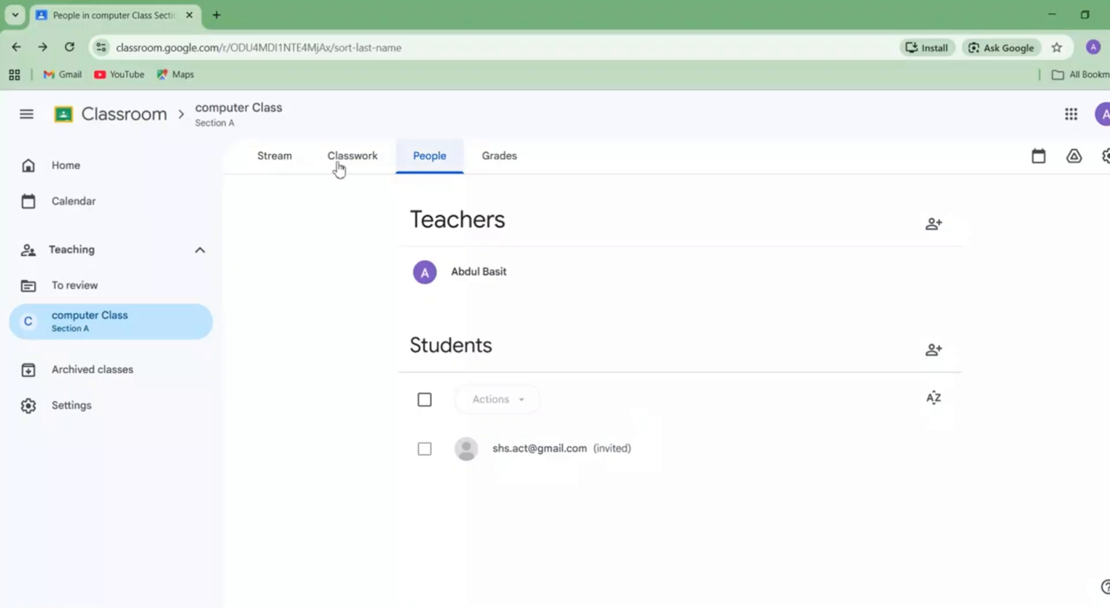
- Start a new assignment in the classwork of computer Class
left_click(358, 165)
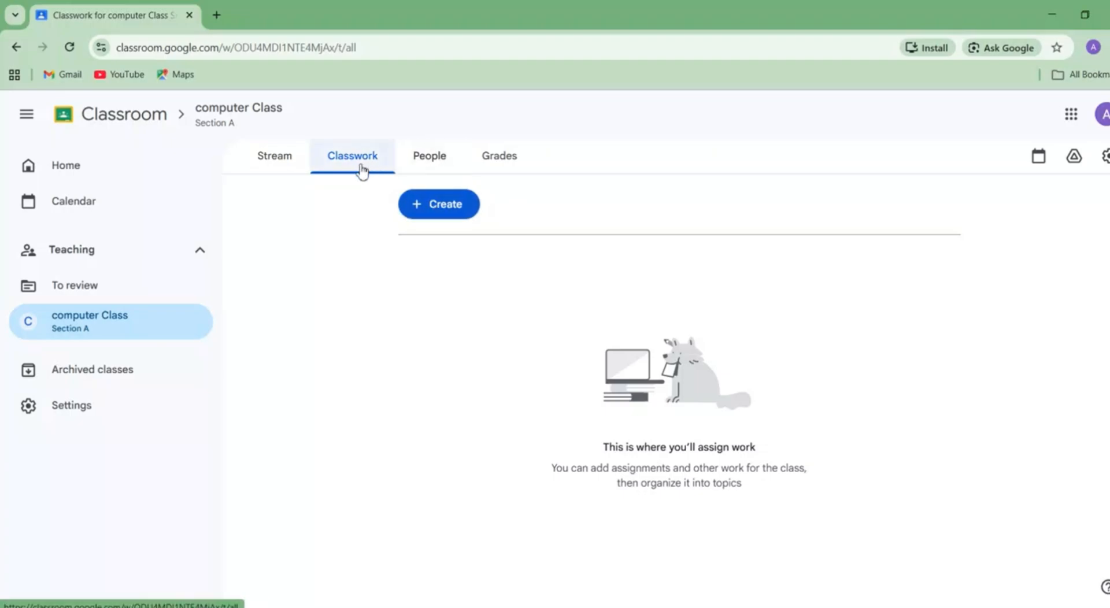
left_click(302, 165)
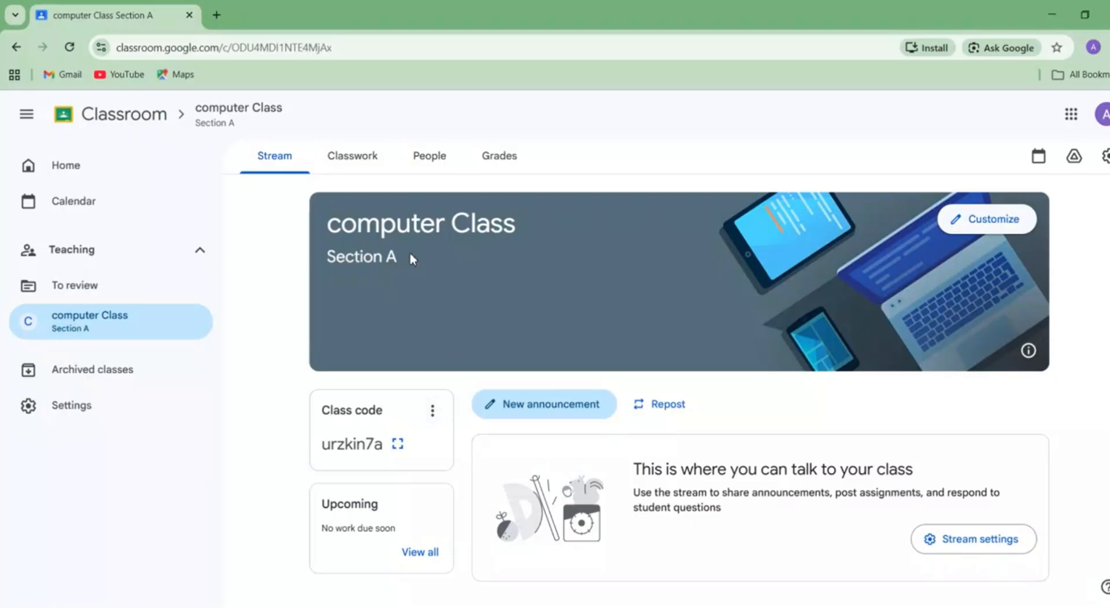
left_click(375, 165)
left_click(441, 205)
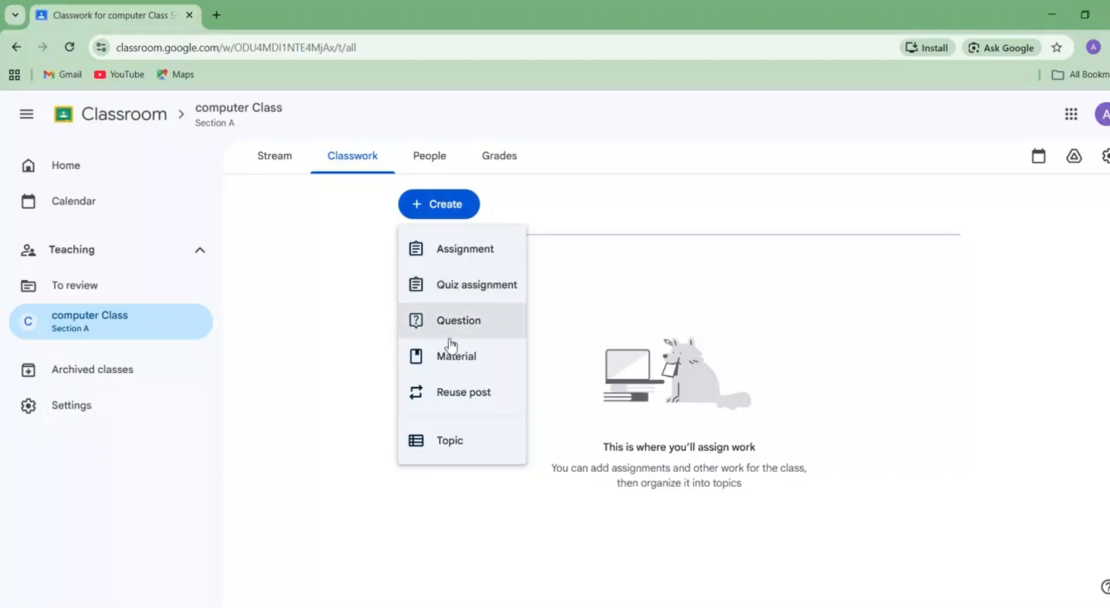
left_click(458, 255)
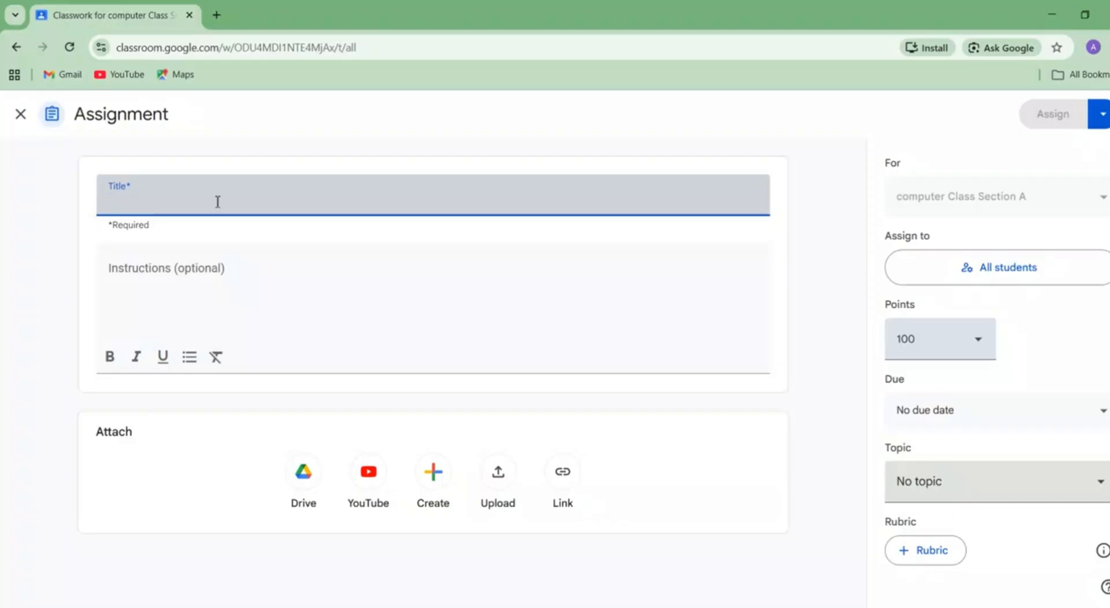
- Title the assignment "Canva Assigment" and enter "Create a poster" as its instructions
type("Canva A")
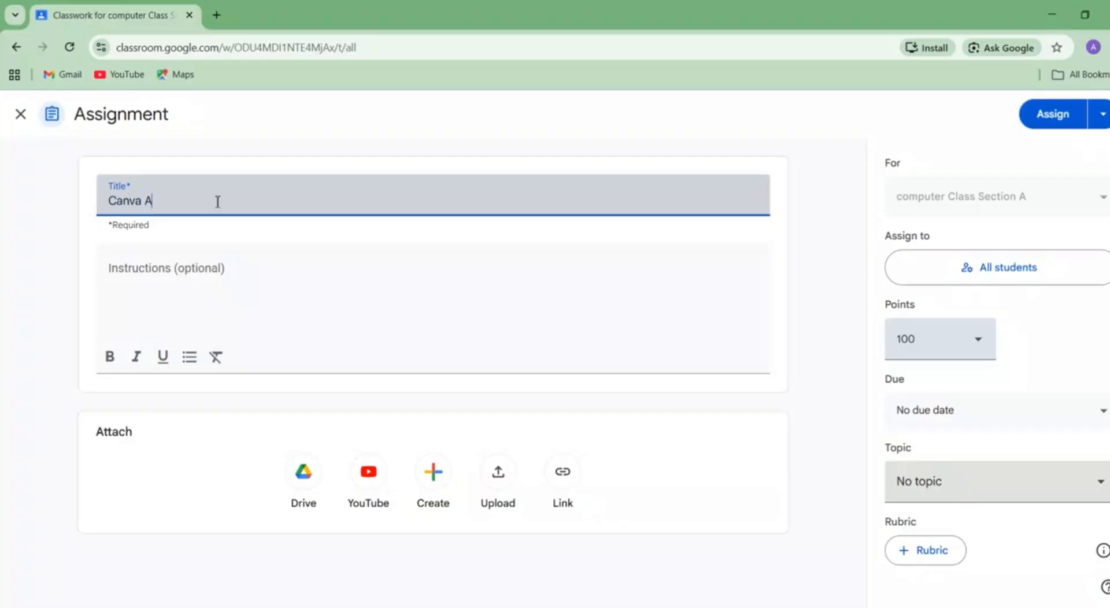
type("ssigment")
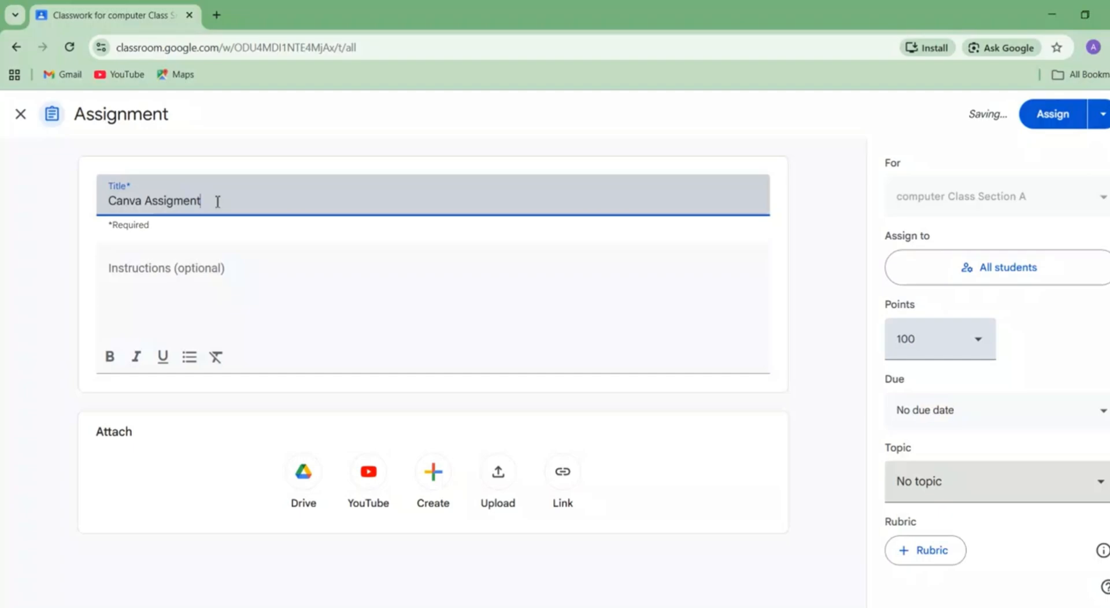
left_click(163, 283)
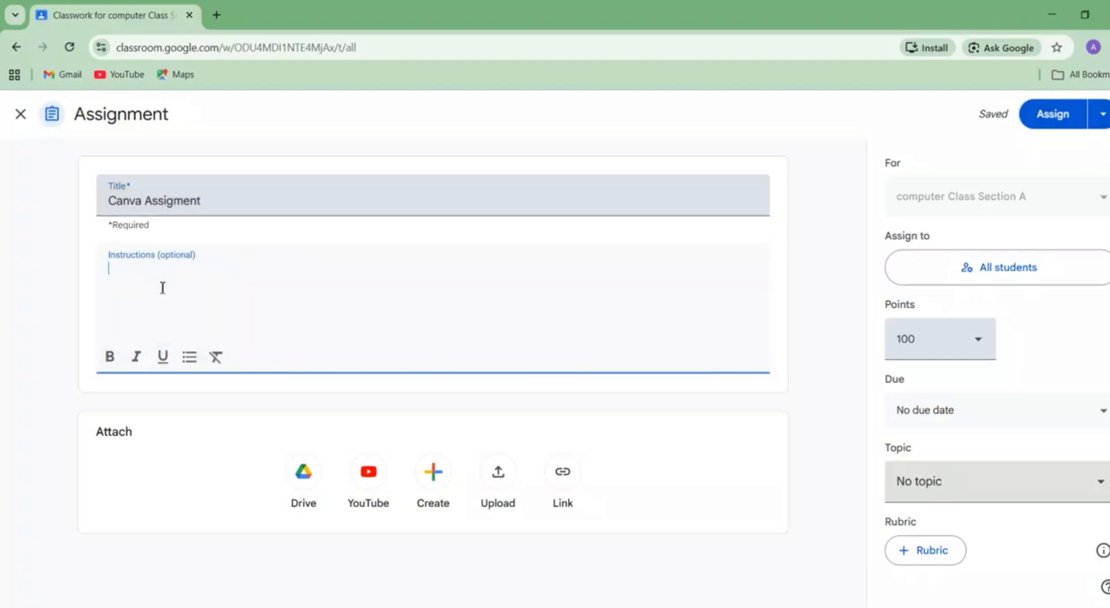
type("Abd")
- Attach Computer Science IX (English).pdf from My Drive to the assignment and assign it to the class
left_click(504, 477)
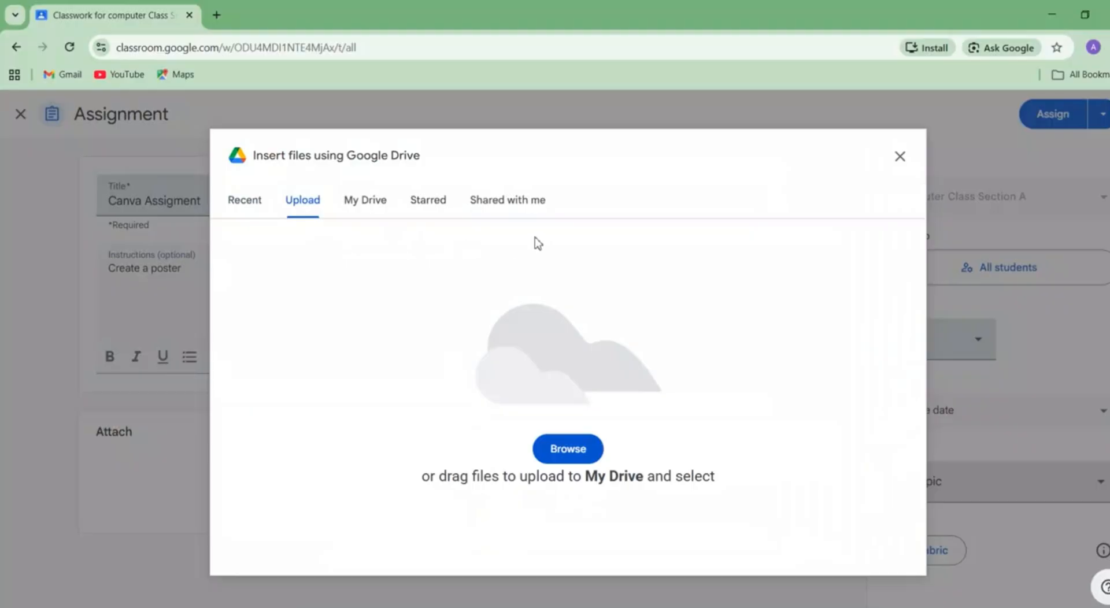
left_click(350, 202)
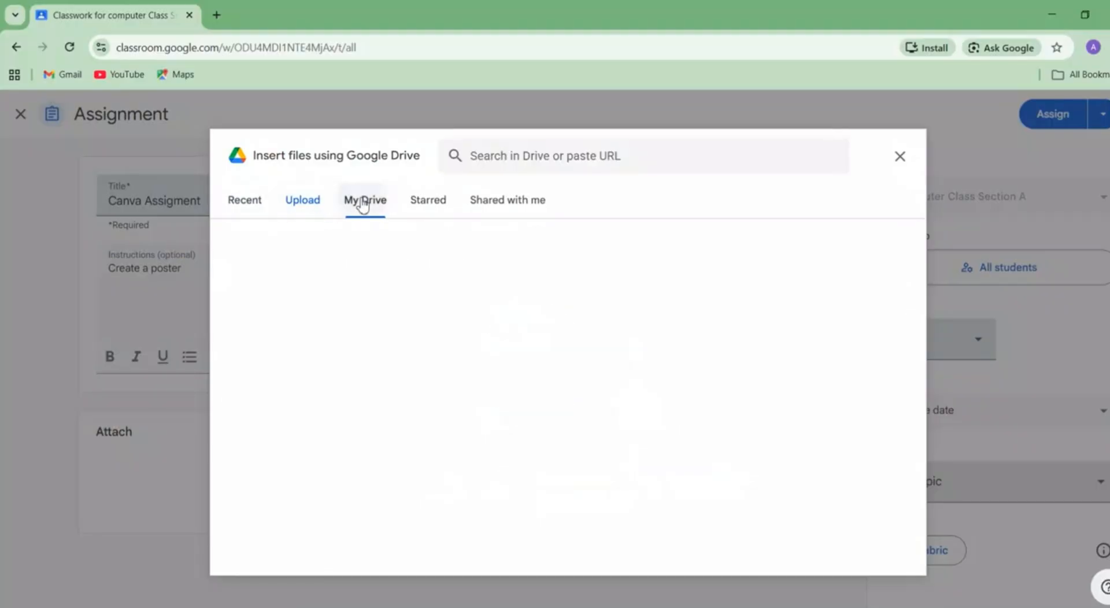
scroll(304, 428, "down", 3)
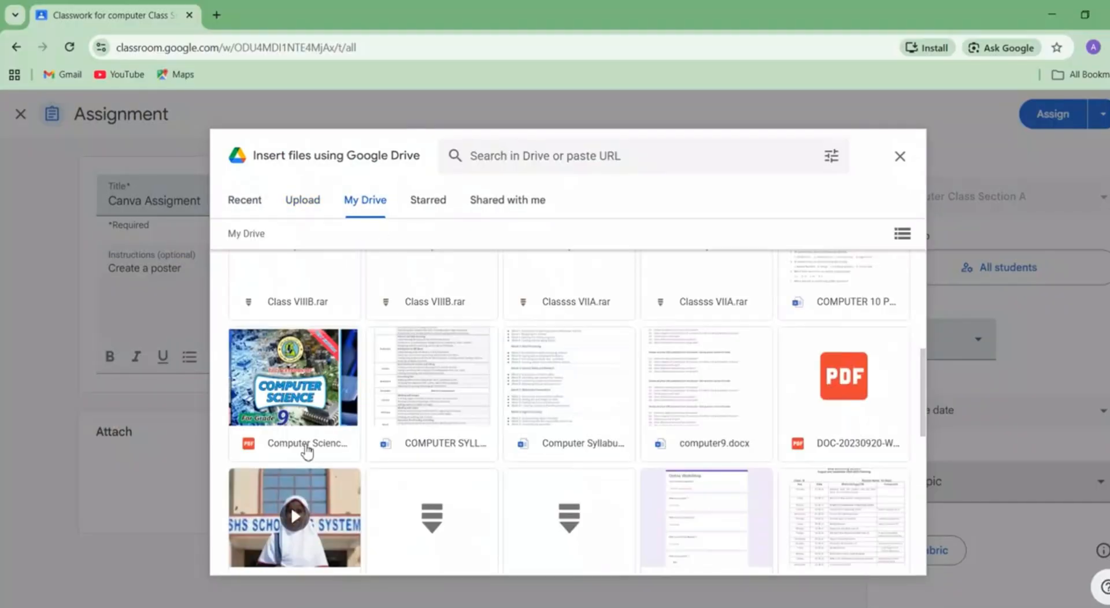
left_click(308, 392)
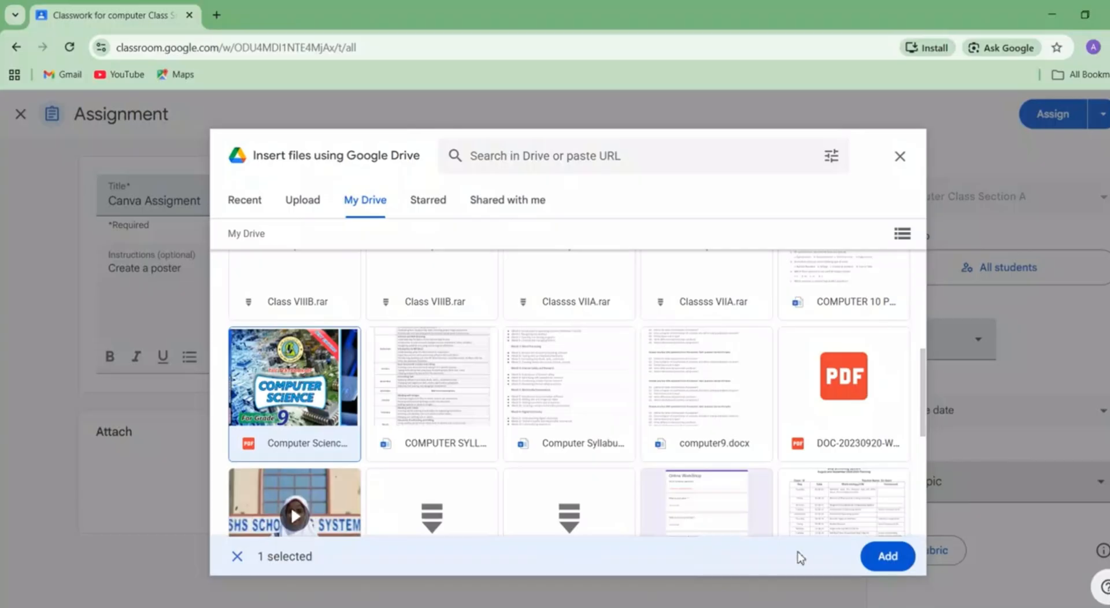
left_click(884, 557)
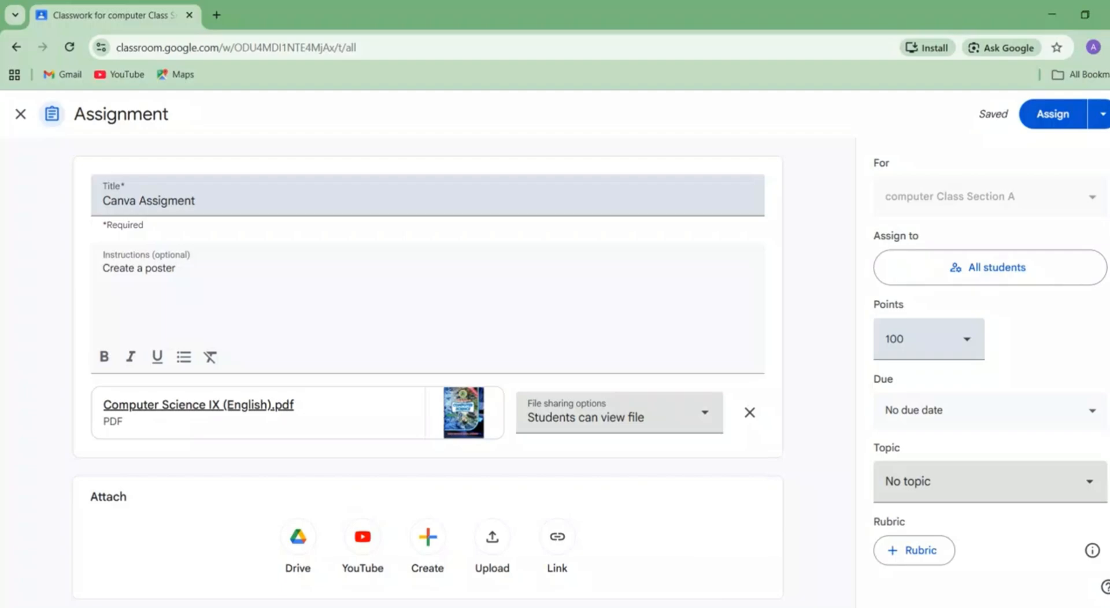
left_click(1046, 122)
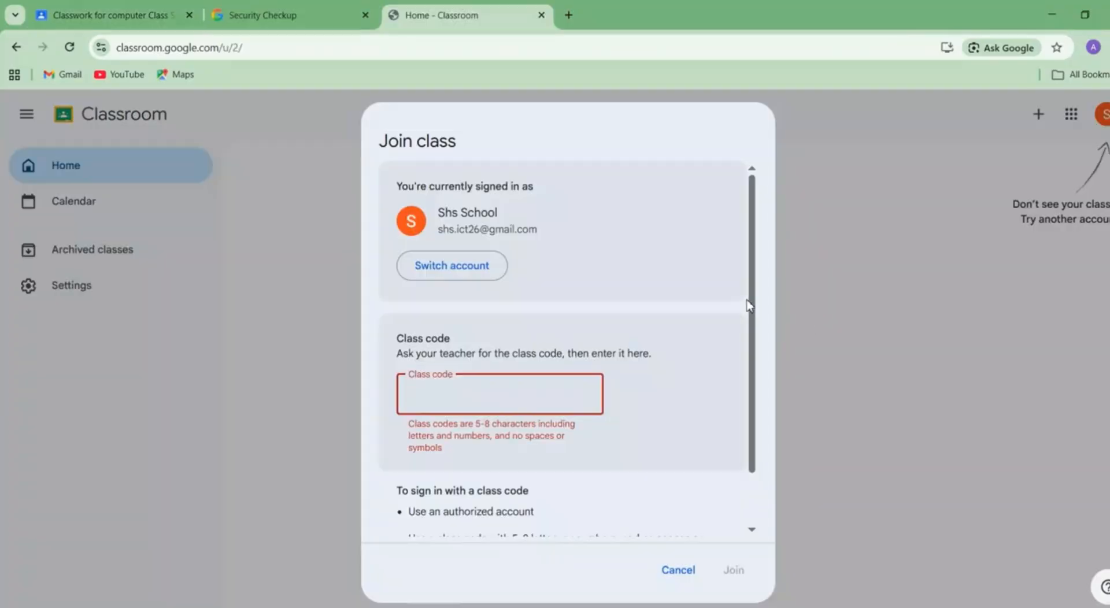
- Cancel the open Join class form in the student account and start joining a class again
left_click(758, 306)
left_click_drag(755, 301, 753, 383)
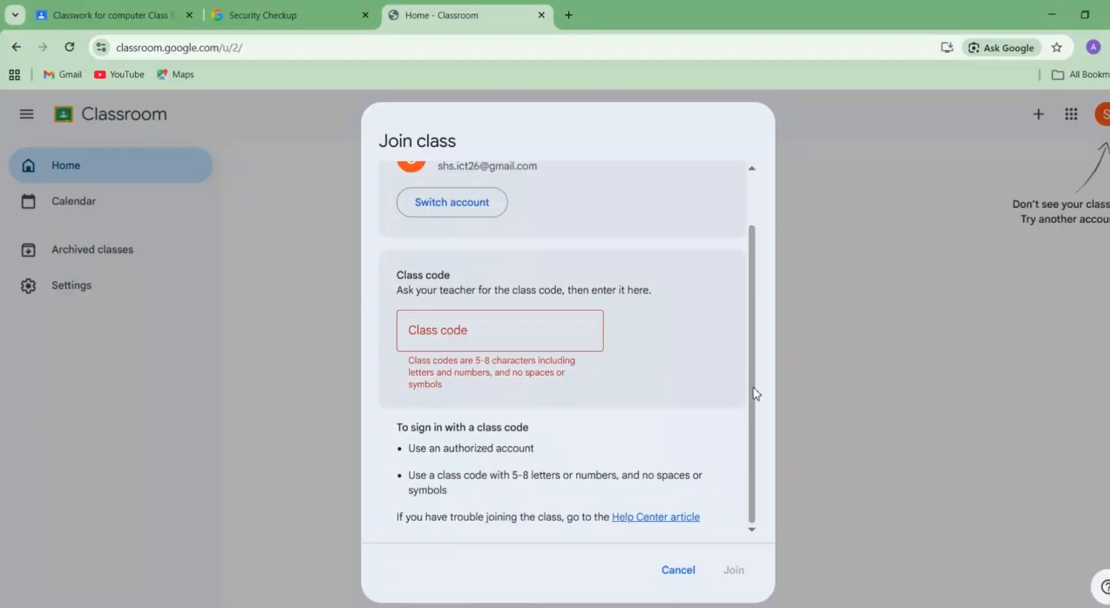
left_click(678, 572)
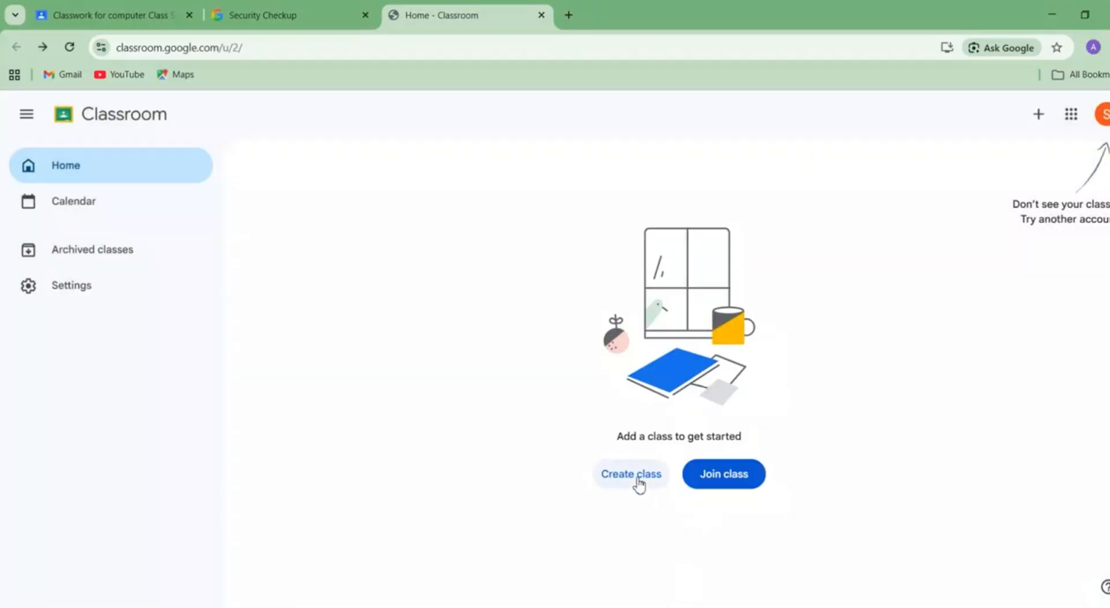
left_click(719, 478)
left_click(520, 391)
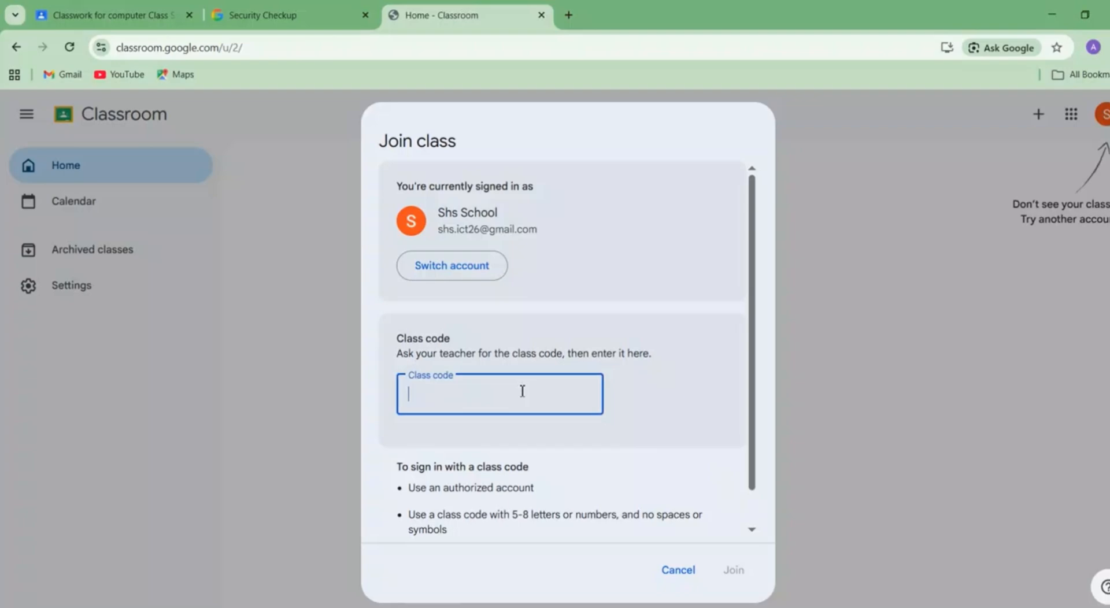
- Open computer Class in the teacher account and copy its class code from the stream
left_click(321, 11)
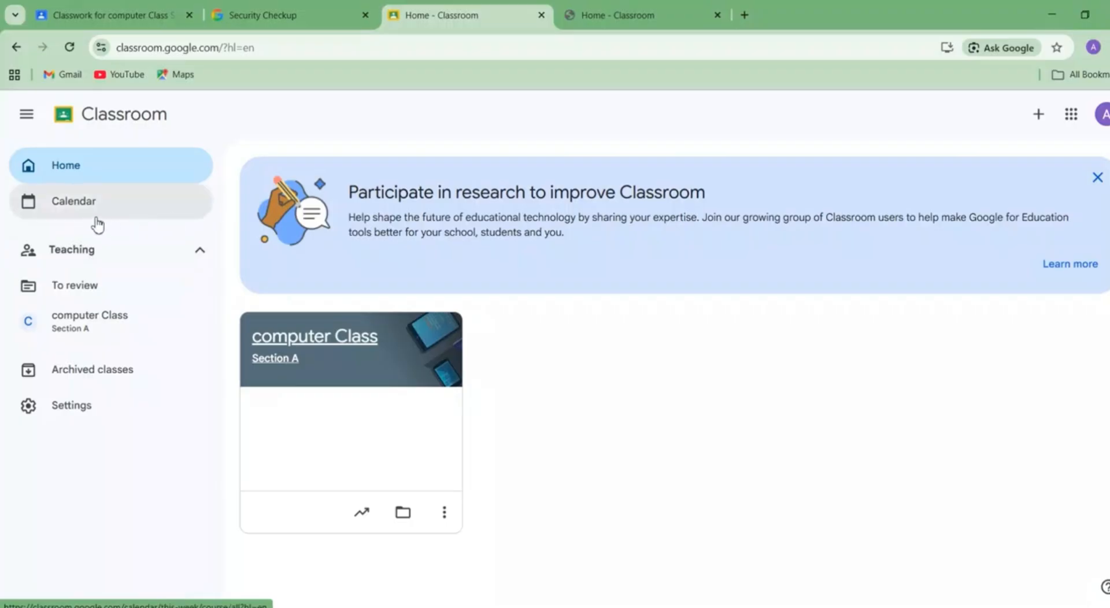
left_click(91, 180)
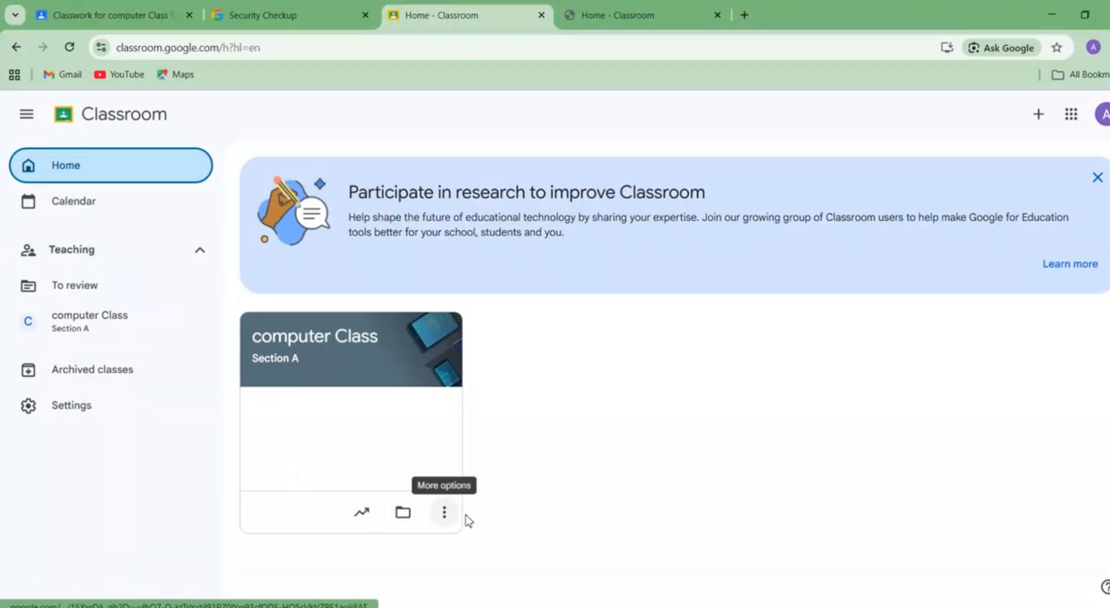
left_click(444, 512)
left_click(501, 515)
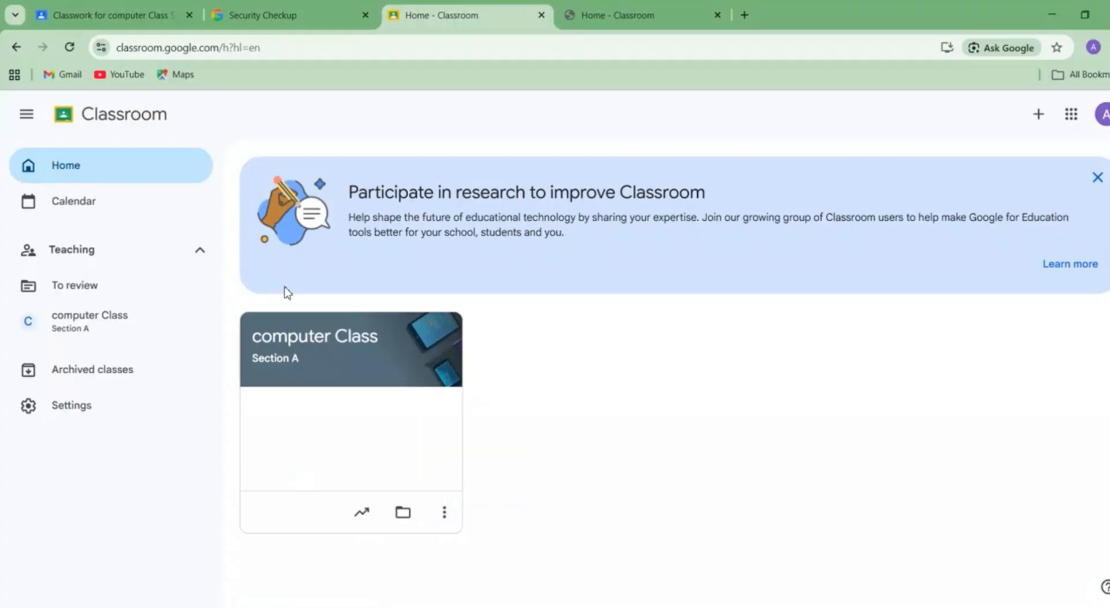
left_click(91, 181)
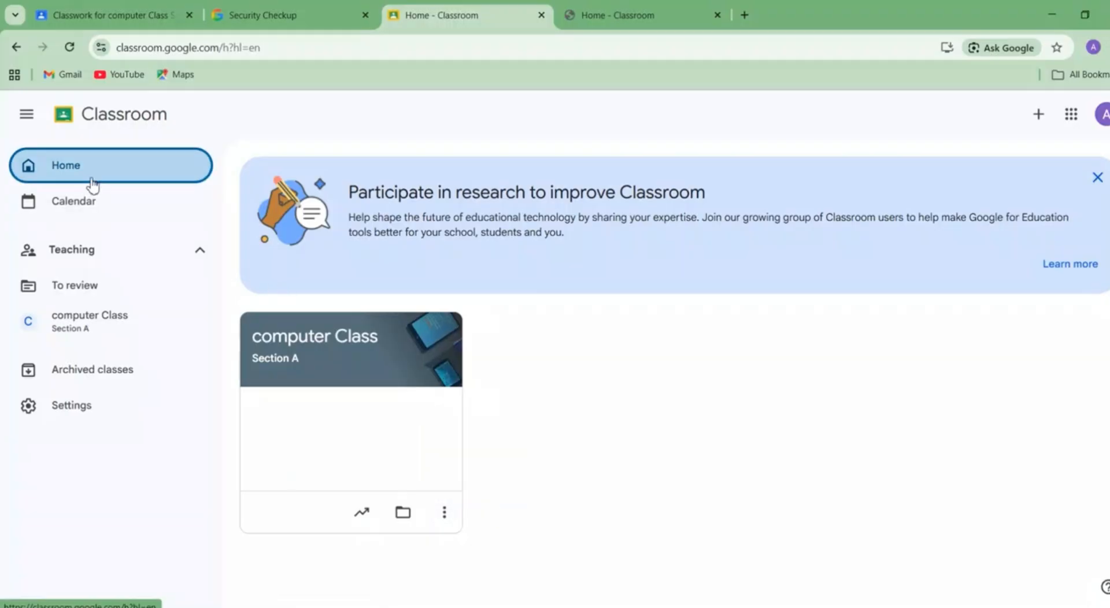
left_click(300, 357)
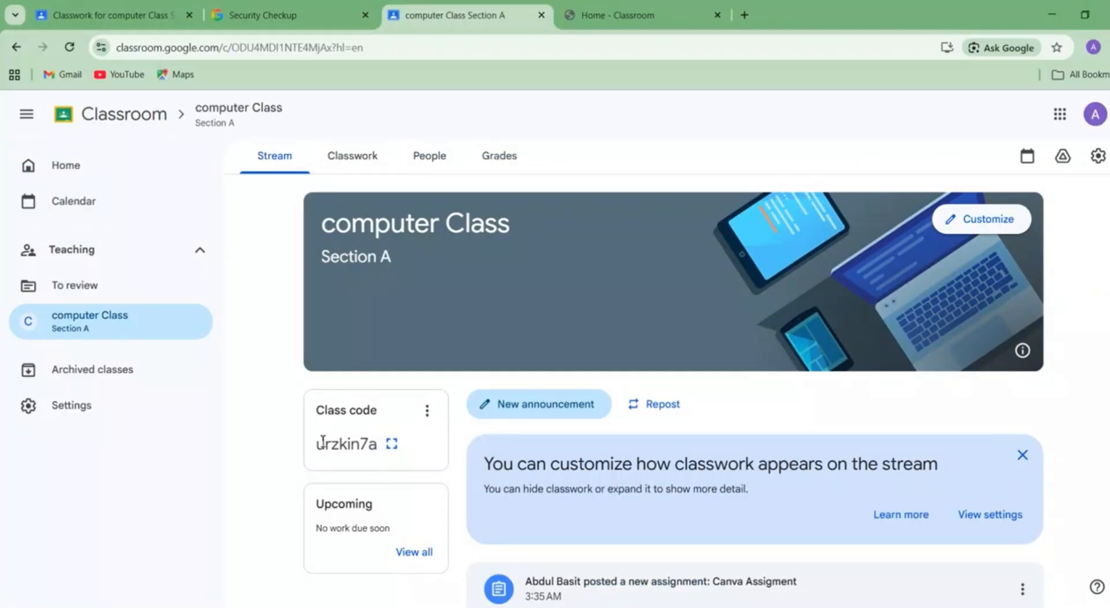
left_click_drag(323, 442, 384, 445)
key("ctrl+c")
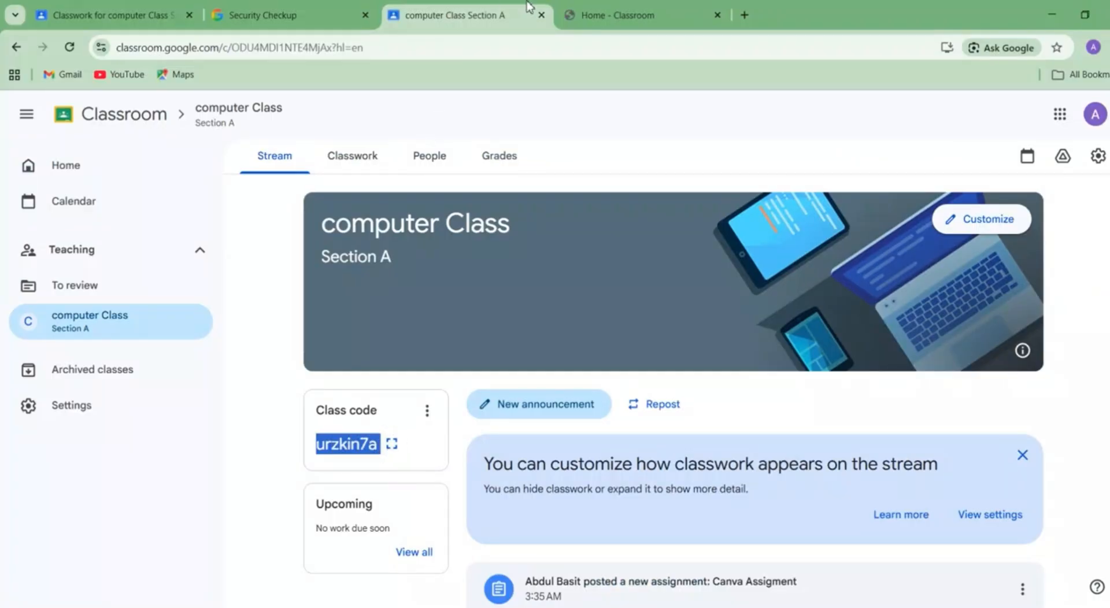
- Paste the copied class code into the student account's Join class form and join the class
left_click(611, 8)
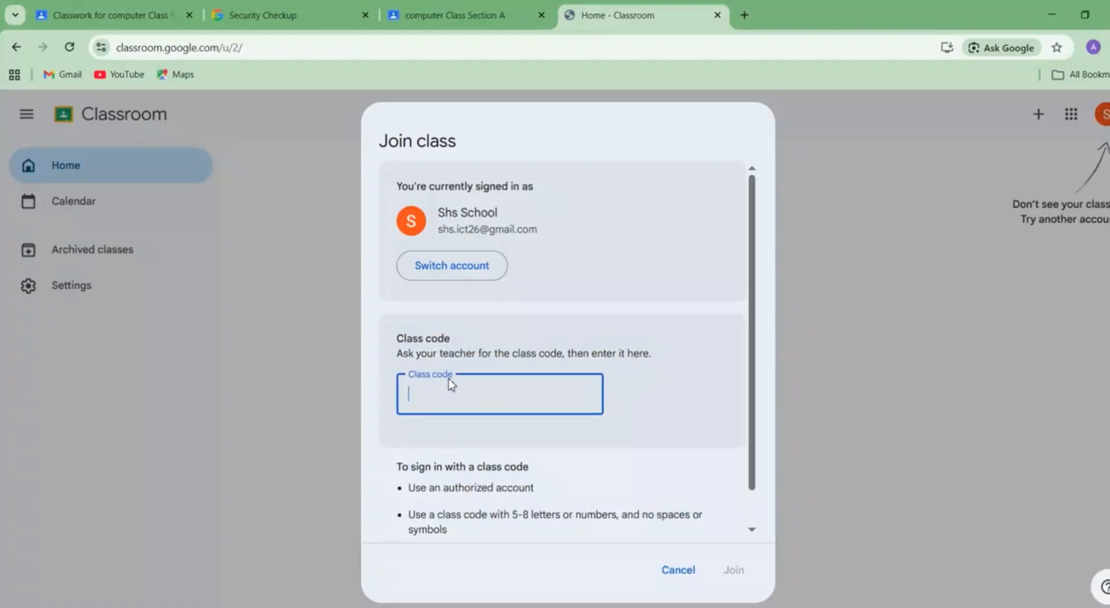
key("ctrl+v")
left_click(730, 571)
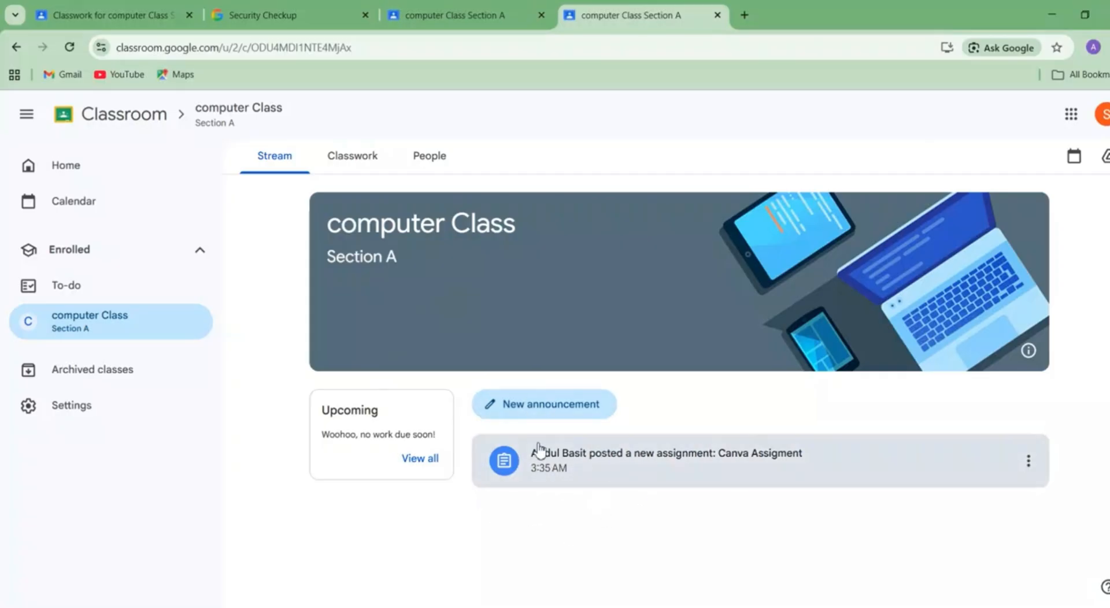
- Review the Canva Assigment in the student's classwork, previewing its attached Computer Science PDF and closing the preview
left_click(347, 149)
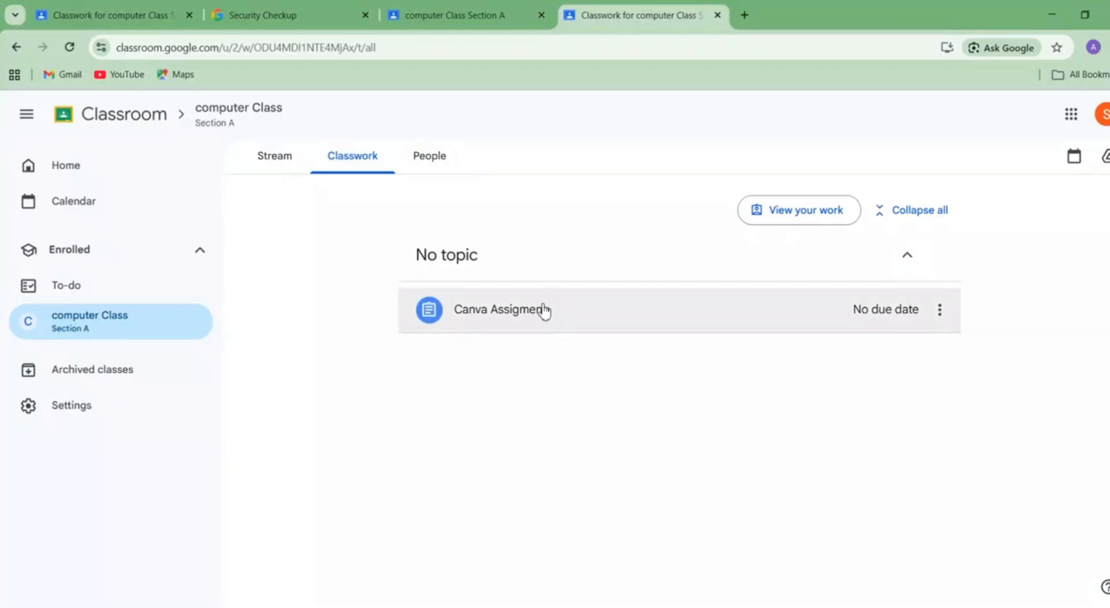
left_click(483, 324)
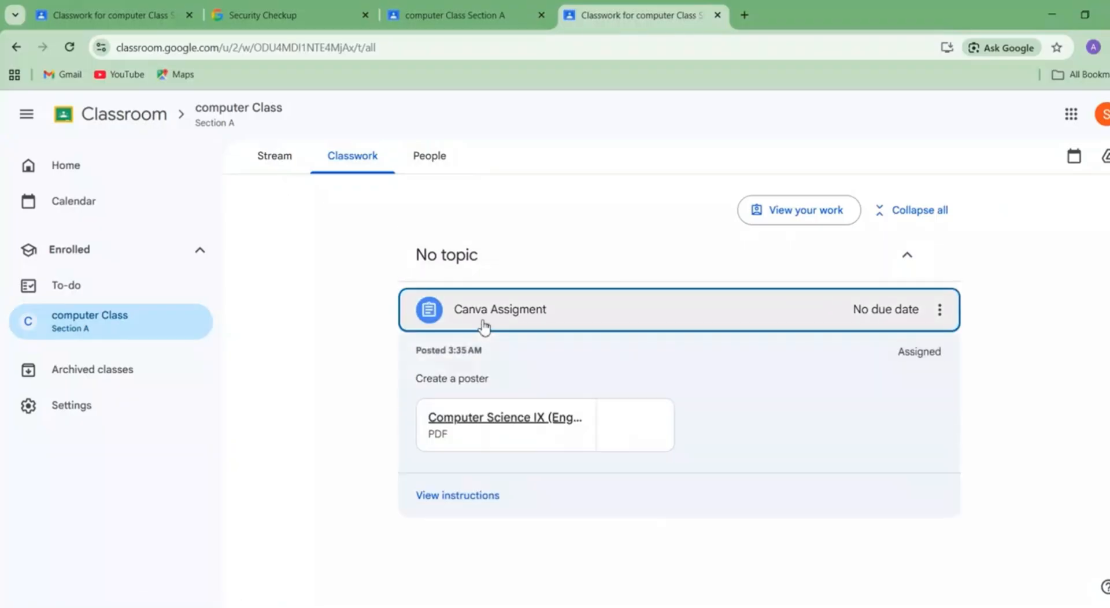
left_click(481, 417)
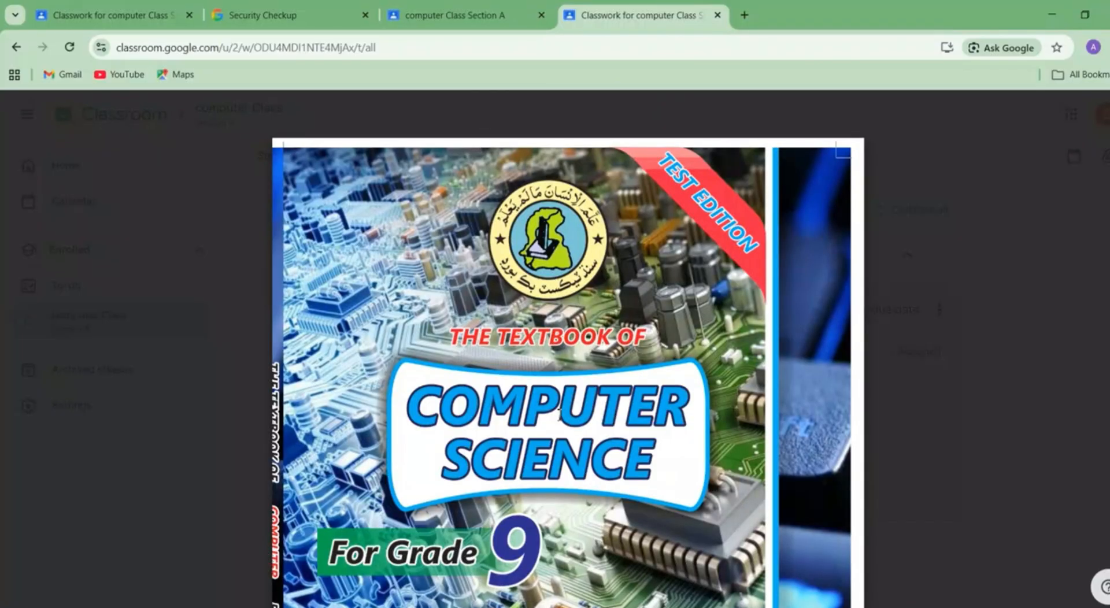
left_click(1039, 382)
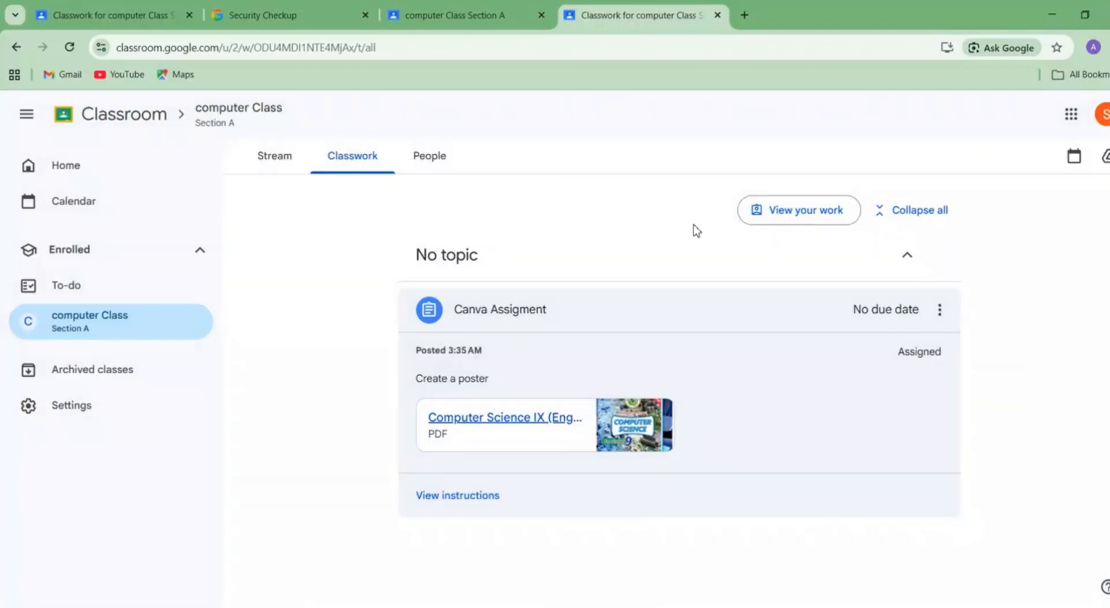
- Check the class stream as the student, return to the Classroom home page and dismiss the navigation tip
left_click(276, 157)
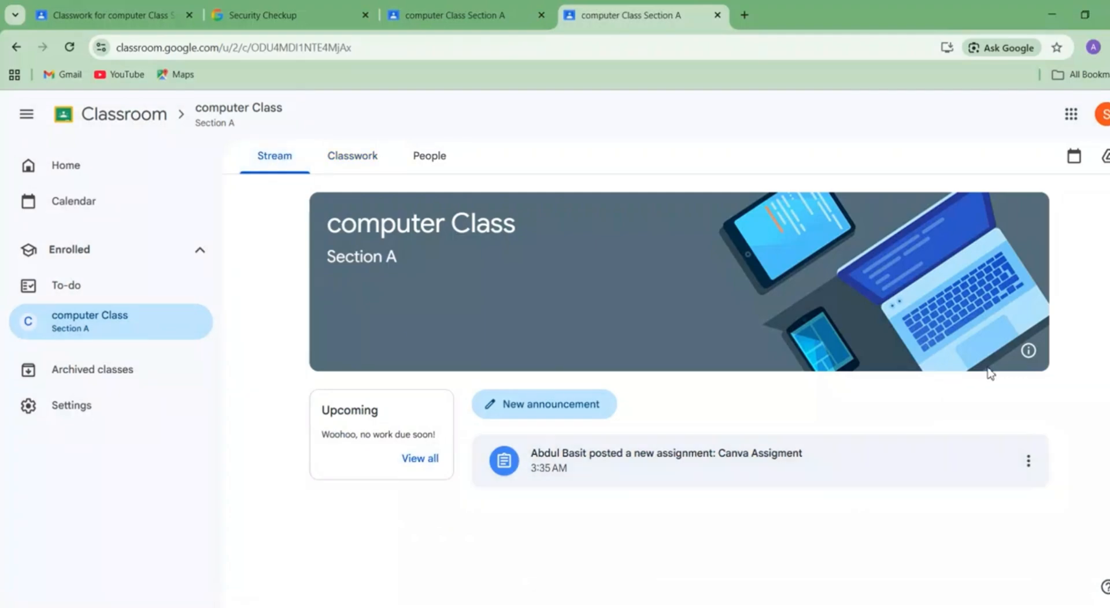
left_click(366, 167)
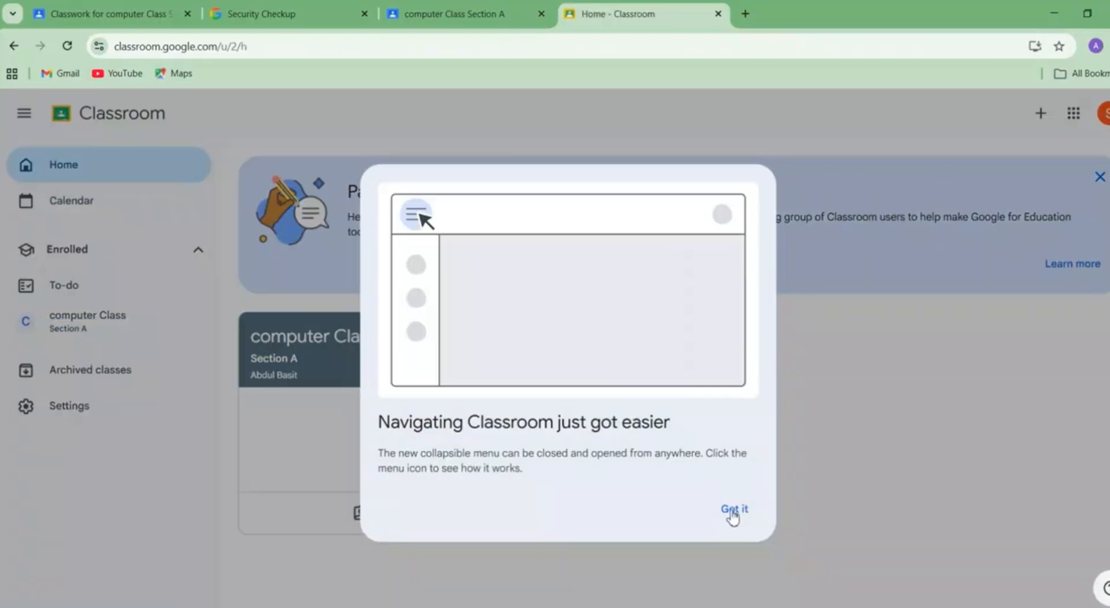
left_click(731, 512)
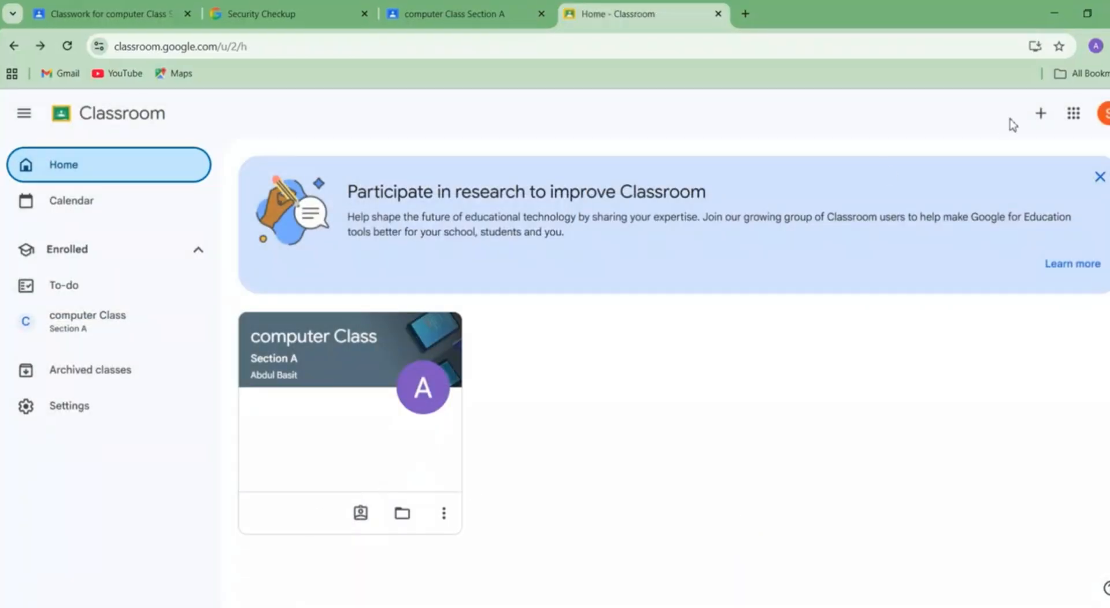